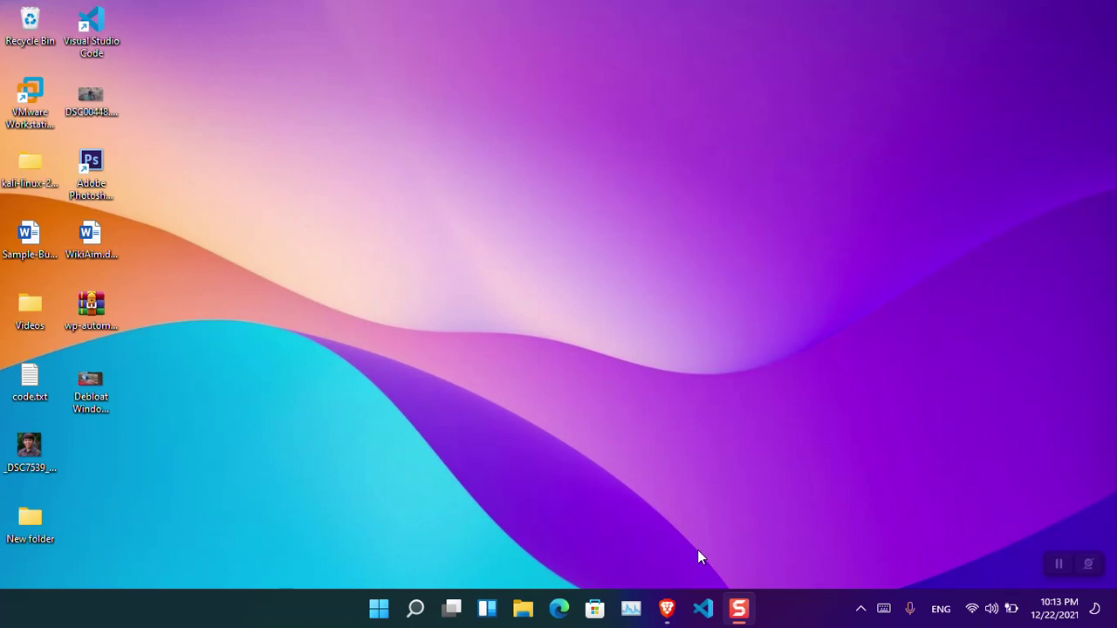
- Open Windows Settings with Win+I
{"action": "key", "text": "super+i"}
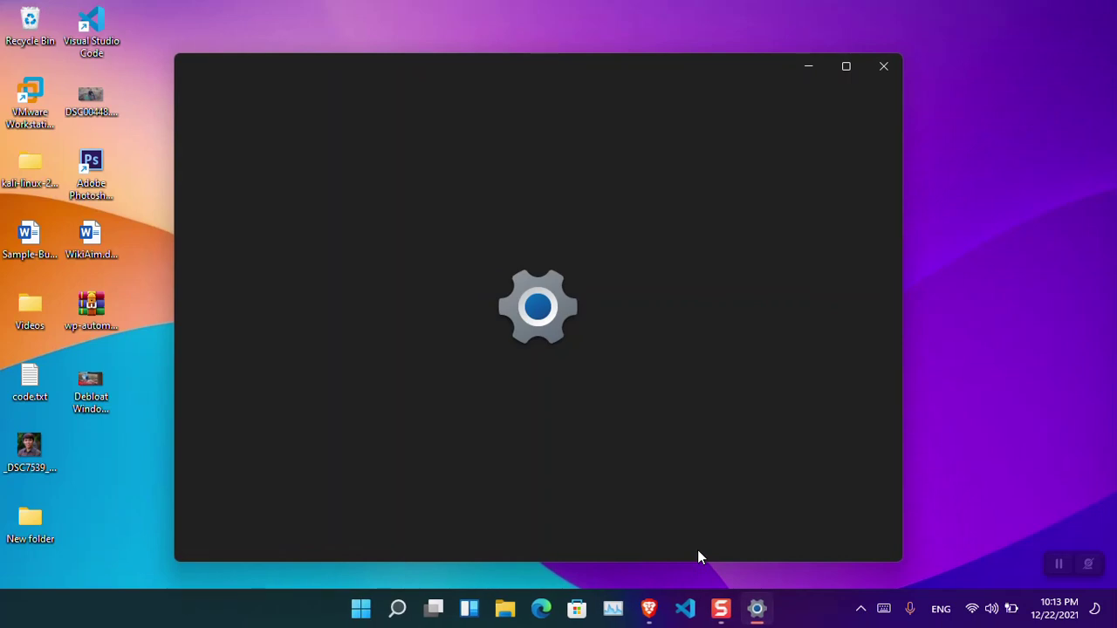
- Review the installed apps in Apps & features, then close Settings and return to the Brave article
{"action": "left_click", "coordinate": [315, 367]}
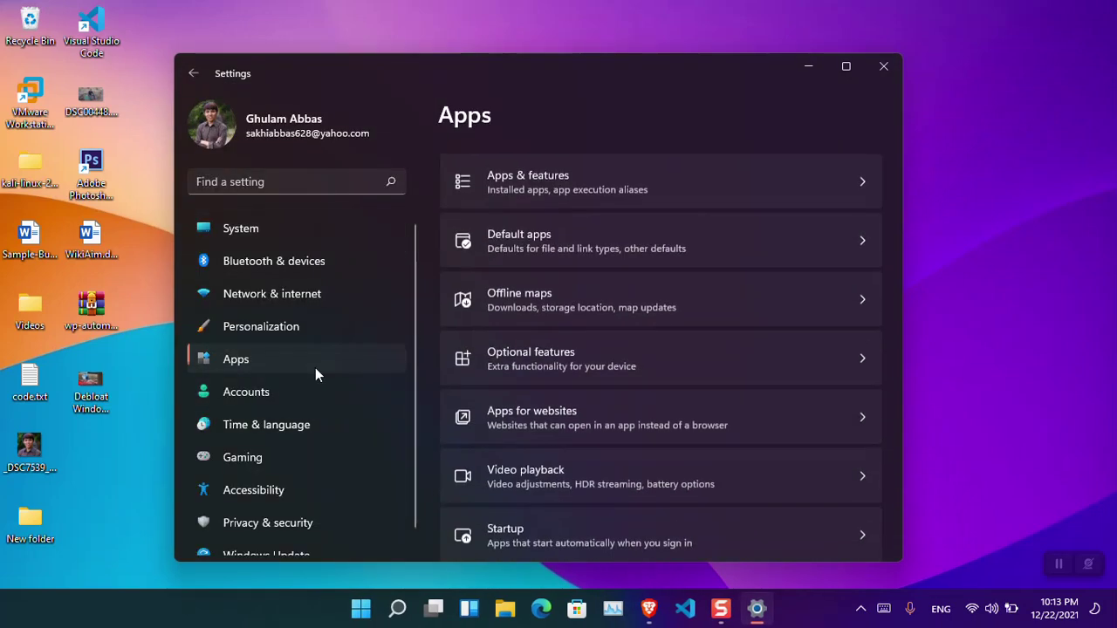
{"action": "left_click", "coordinate": [608, 175]}
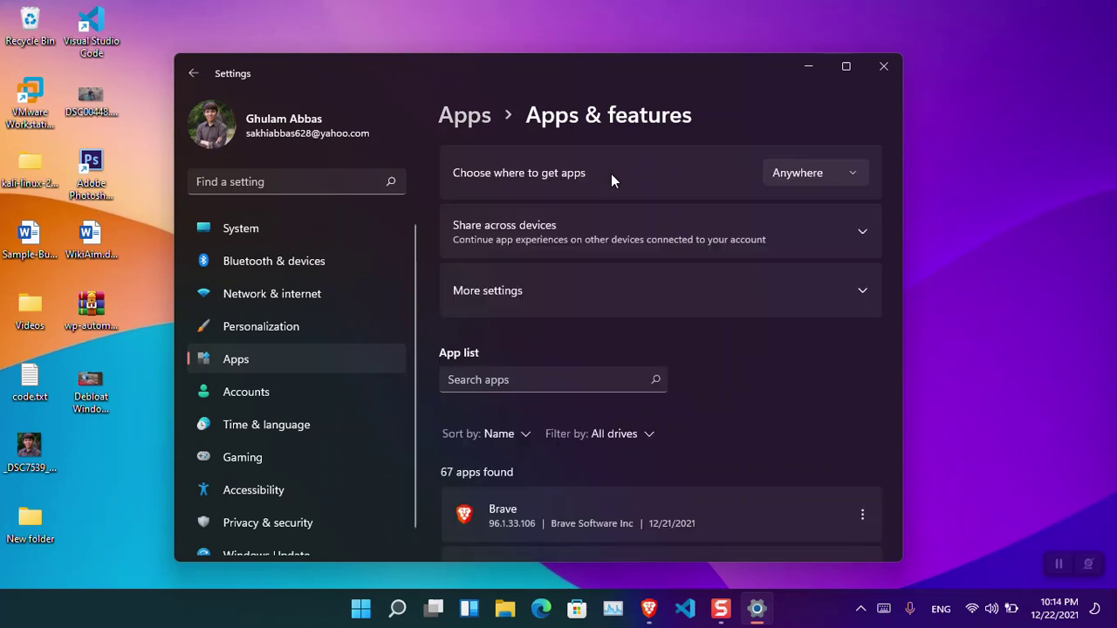
{"action": "left_click", "coordinate": [892, 67]}
{"action": "left_click", "coordinate": [667, 608]}
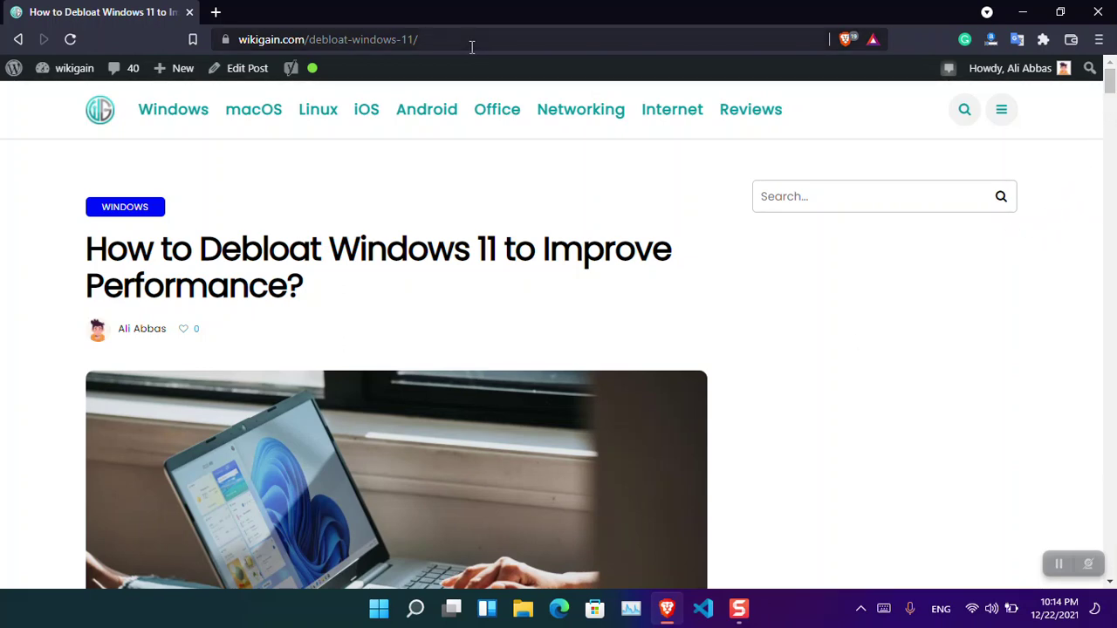
- Scroll the article to 'Backup your Files and Create a Restore Point', then minimize Brave
{"action": "left_click_drag", "start_coordinate": [471, 45], "coordinate": [234, 52]}
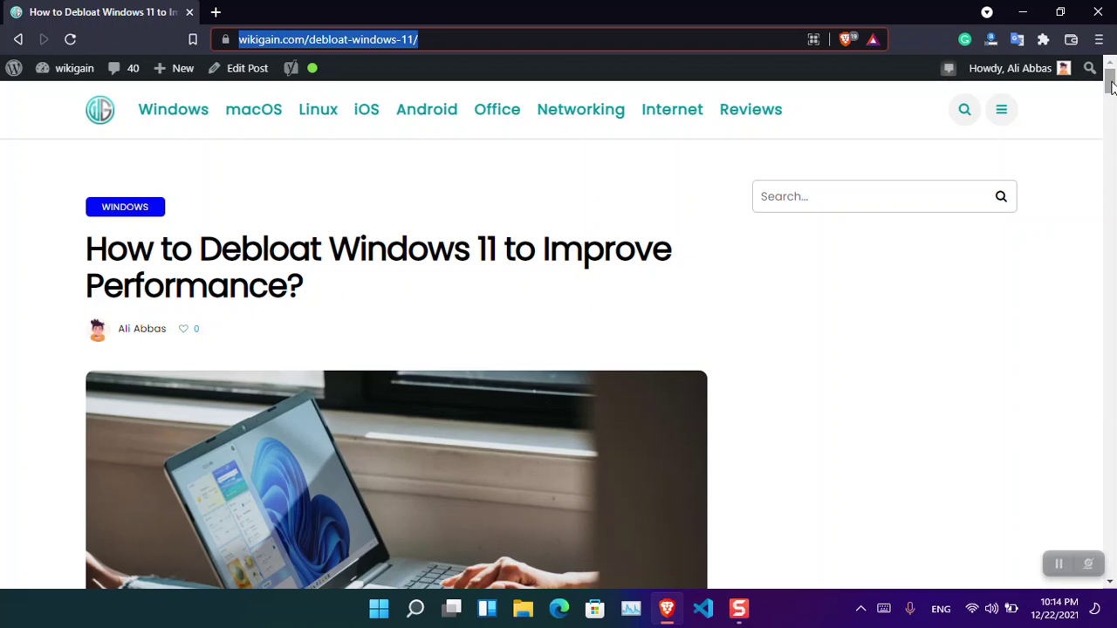
{"action": "left_click_drag", "start_coordinate": [1110, 83], "coordinate": [1109, 127]}
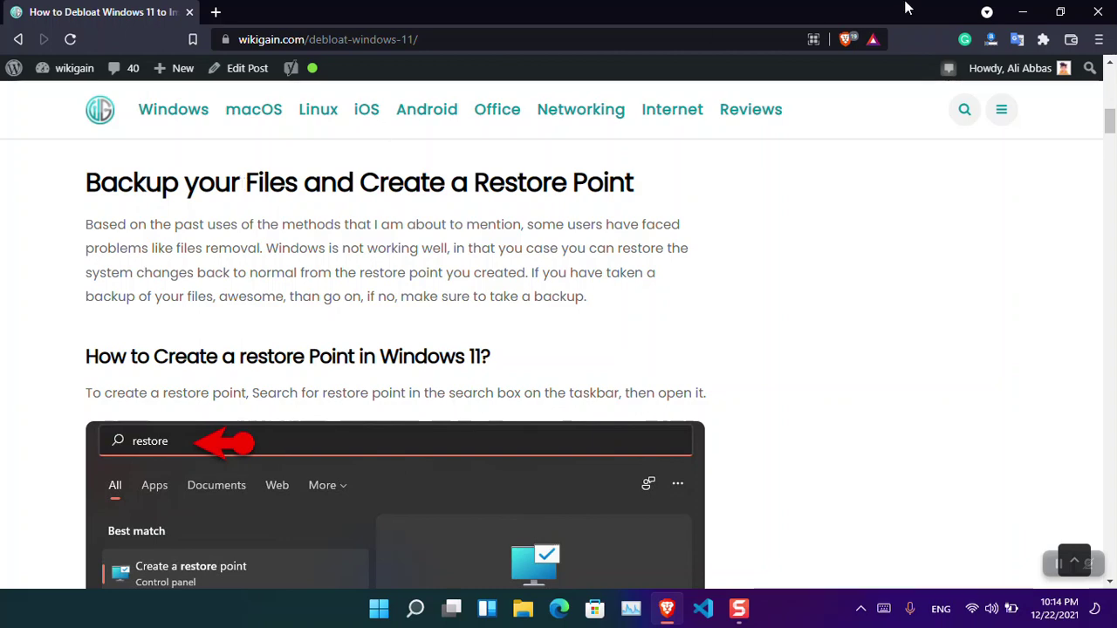
{"action": "left_click", "coordinate": [1023, 12]}
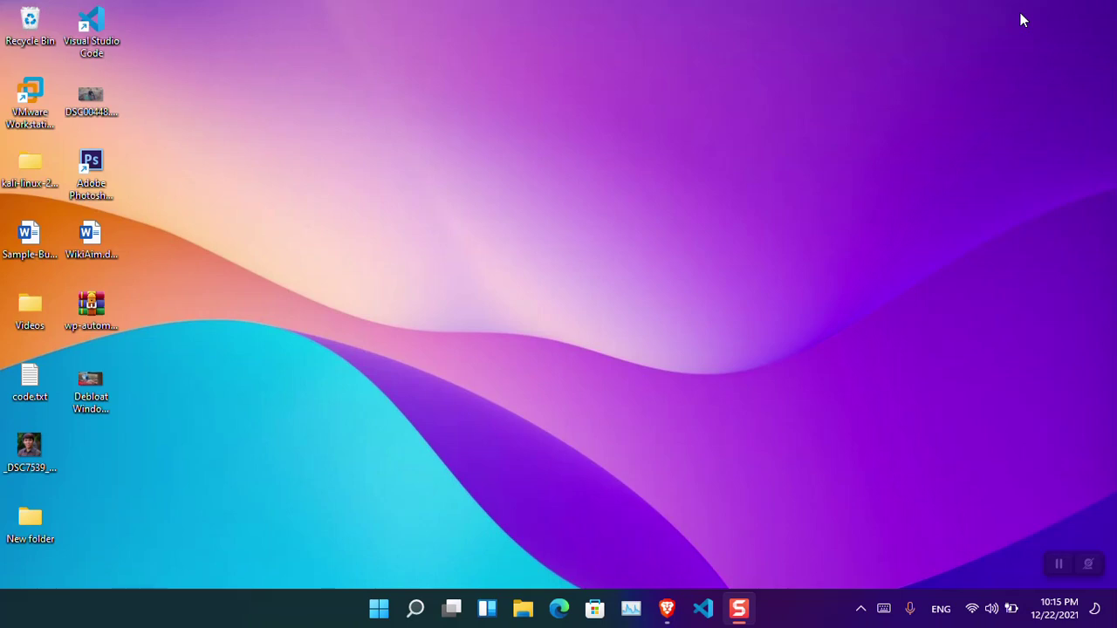
- Search 'restore' from Start and open Create a restore point
{"action": "key", "text": "super"}
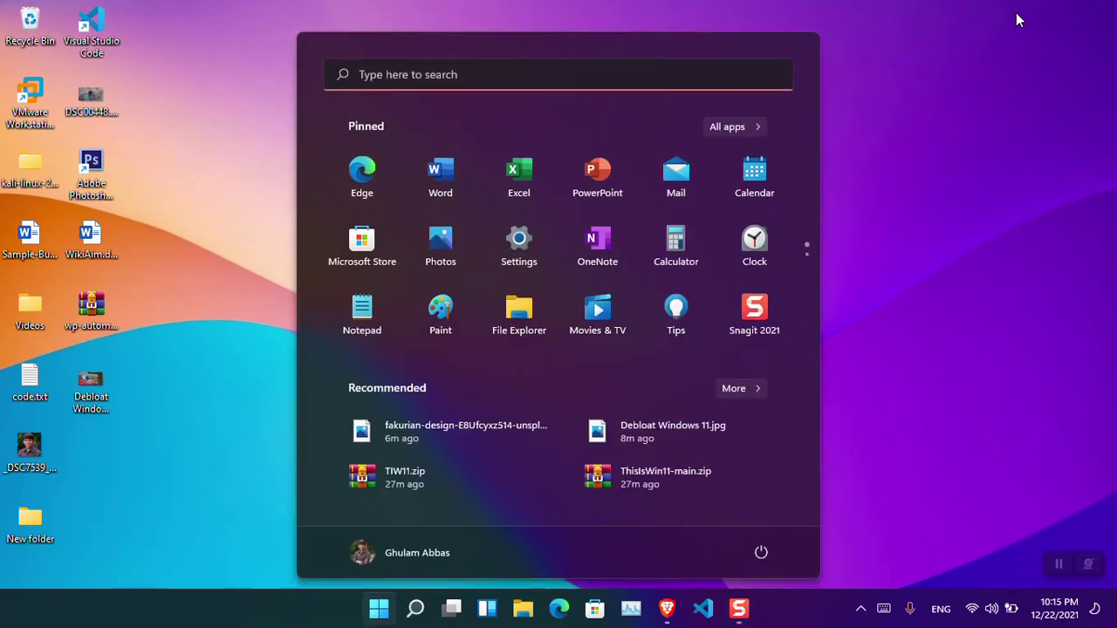
{"action": "left_click", "coordinate": [417, 614]}
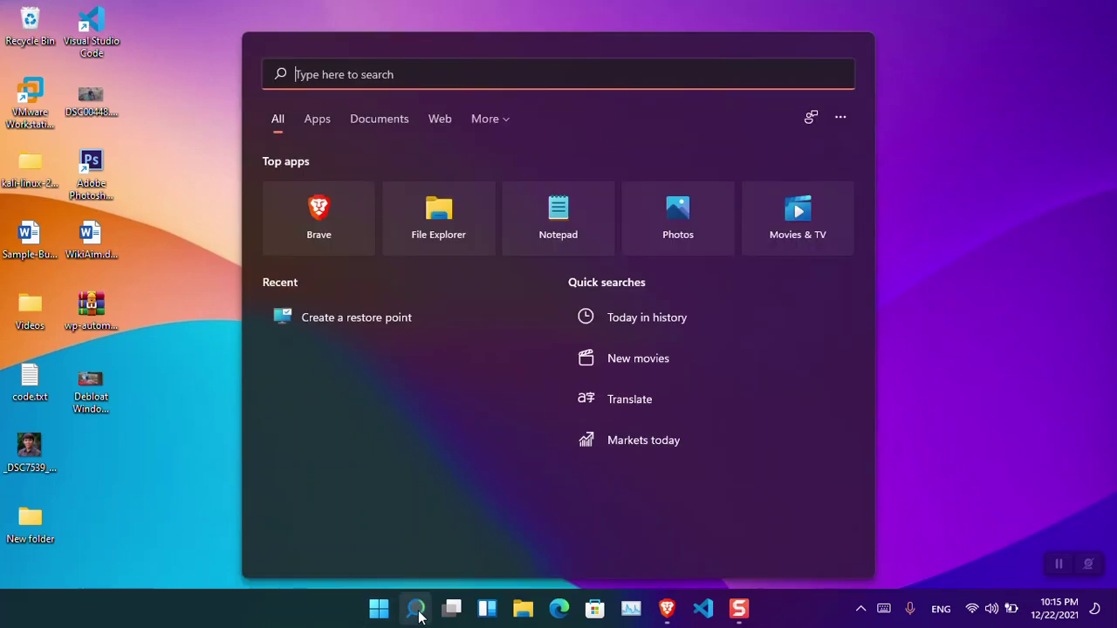
{"action": "type", "text": "res"}
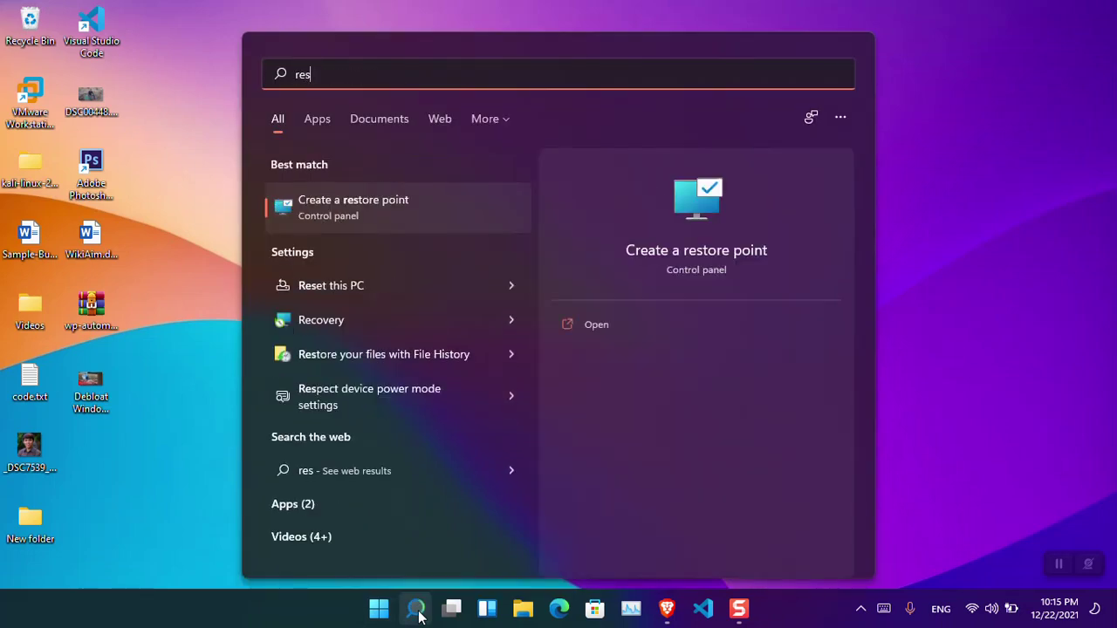
{"action": "type", "text": "to"}
{"action": "key", "text": "BackSpace"}
{"action": "type", "text": "tore"}
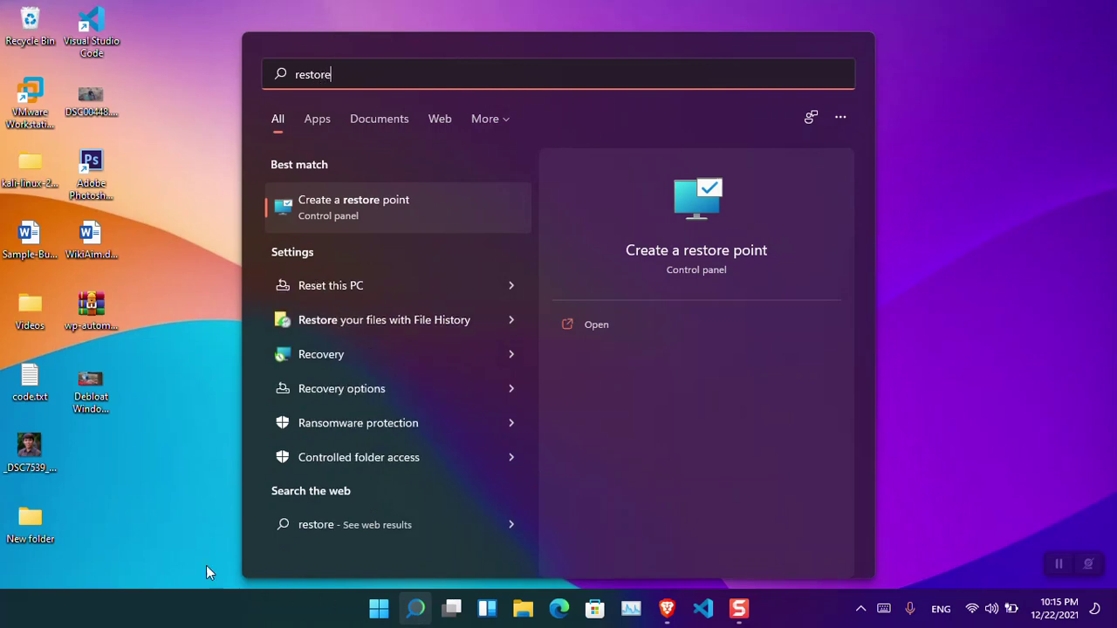
{"action": "left_click", "coordinate": [398, 216]}
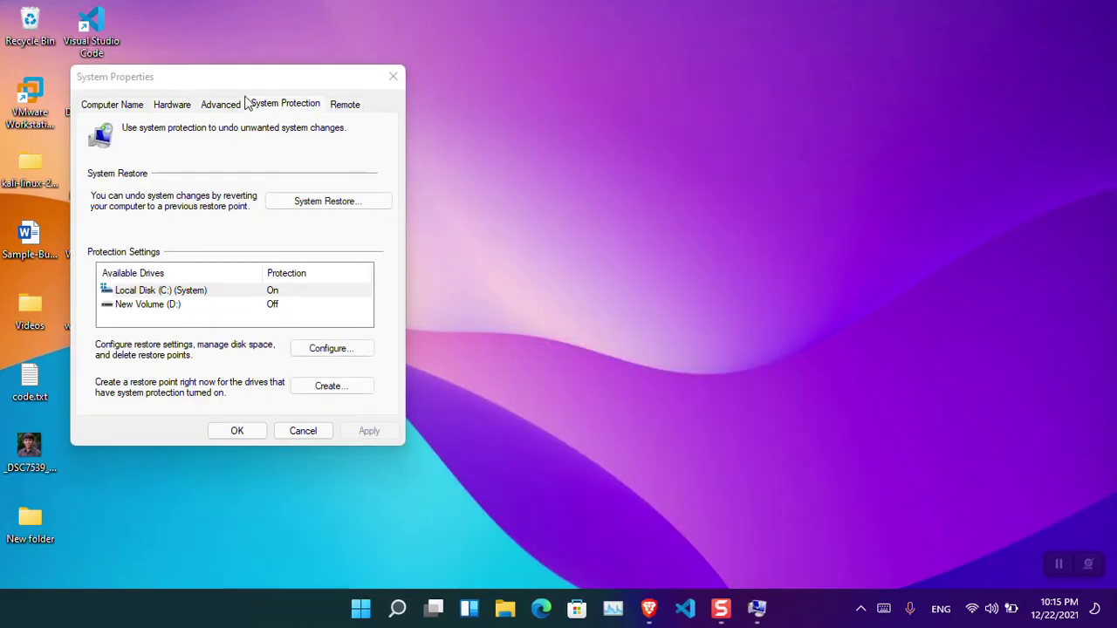
- Confirm Local Disk (C:) protection is on with 5% max disk usage
{"action": "left_click_drag", "start_coordinate": [235, 79], "coordinate": [471, 70]}
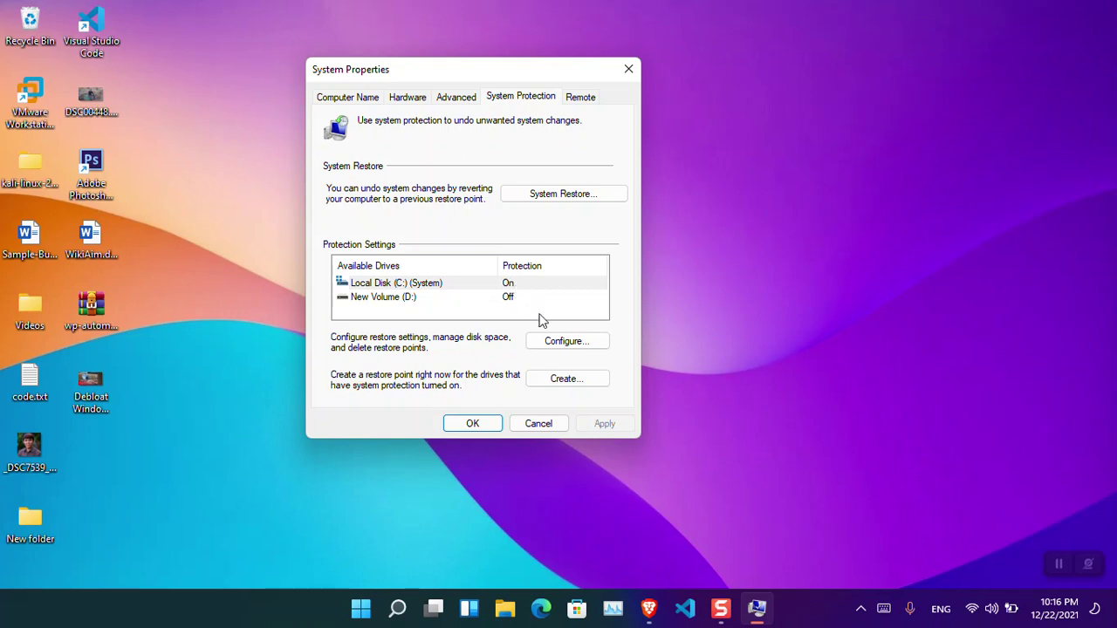
{"action": "left_click", "coordinate": [556, 344]}
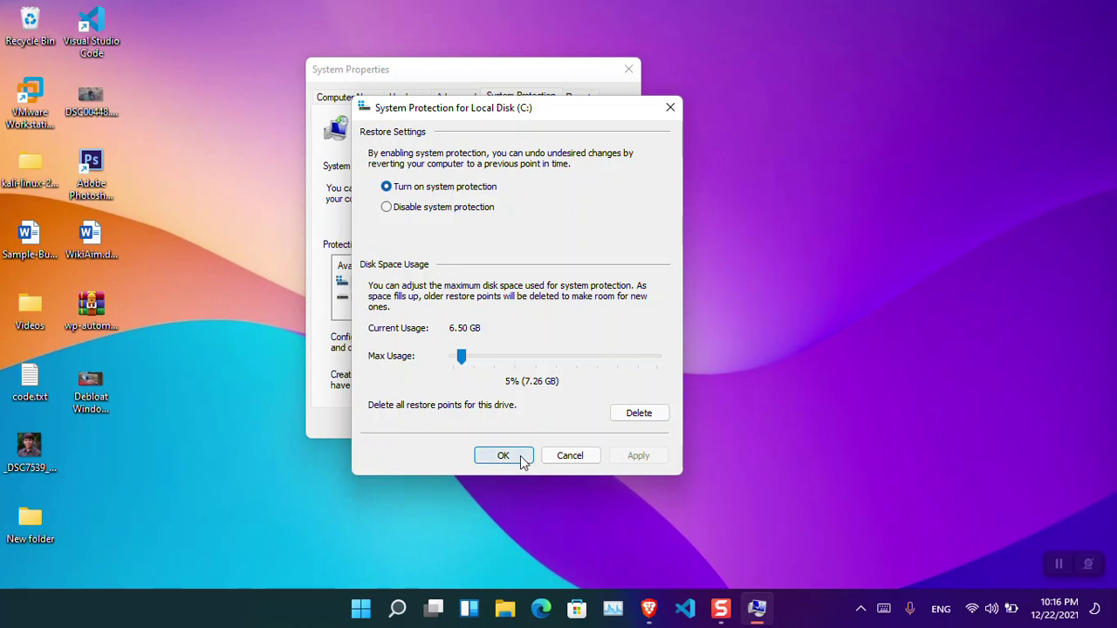
{"action": "left_click", "coordinate": [558, 454]}
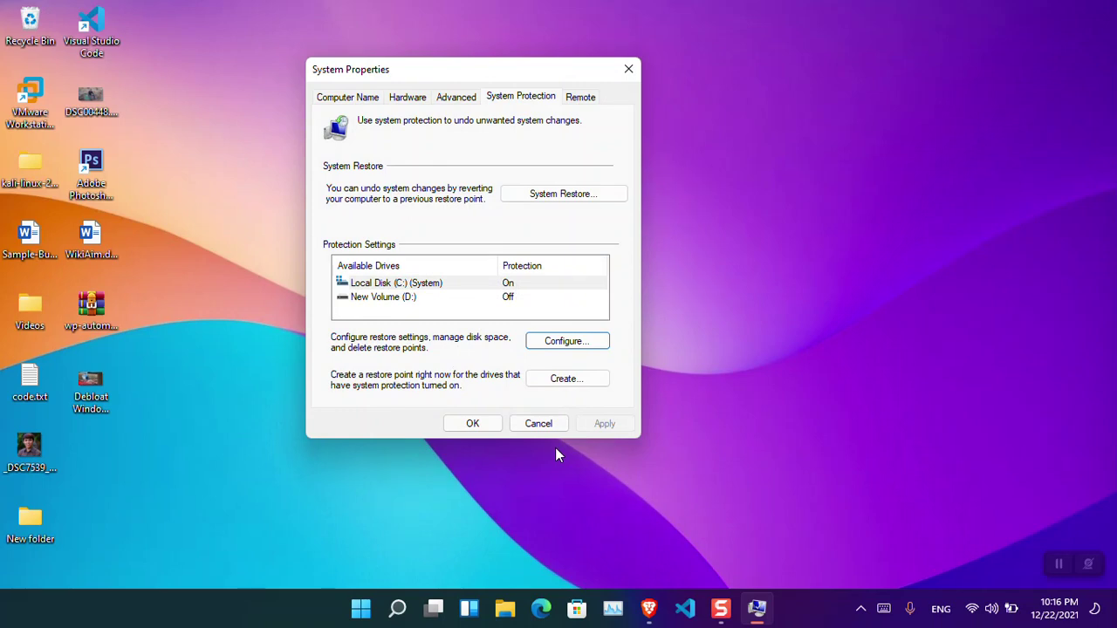
- Create a restore point described 'before Debloate 2' and dismiss the success message
{"action": "left_click", "coordinate": [588, 384]}
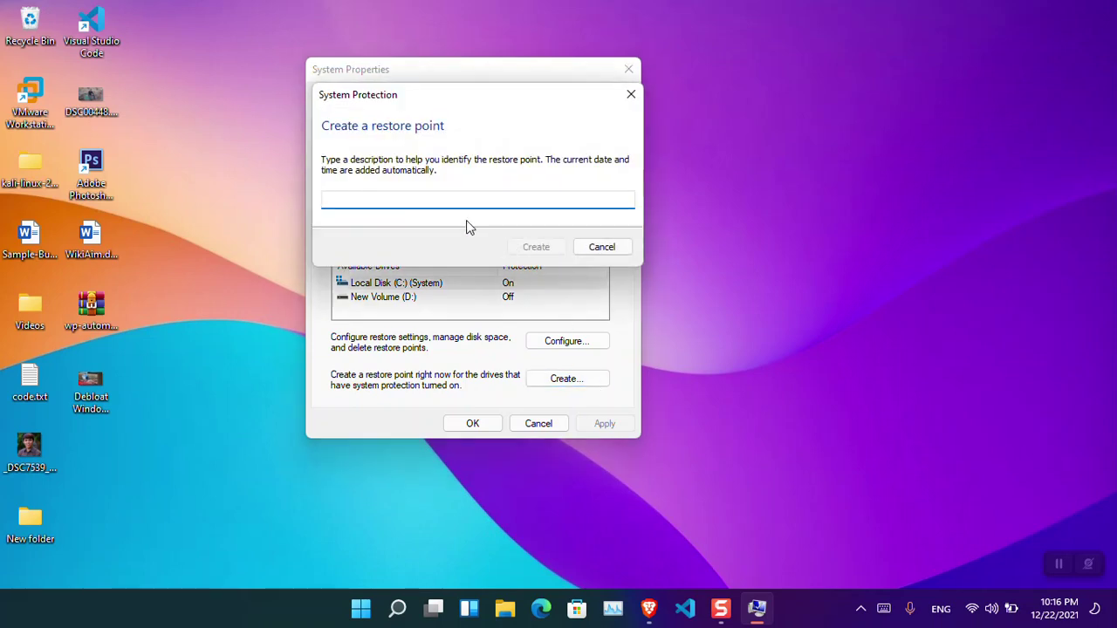
{"action": "type", "text": "deblot"}
{"action": "key", "text": "ctrl+a"}
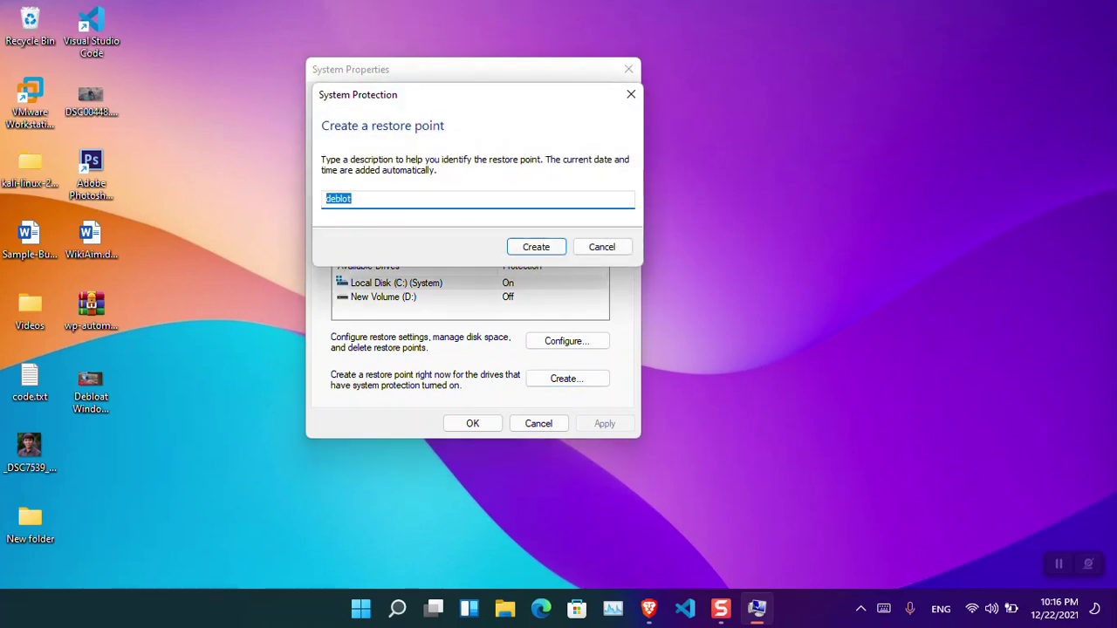
{"action": "type", "text": "before"}
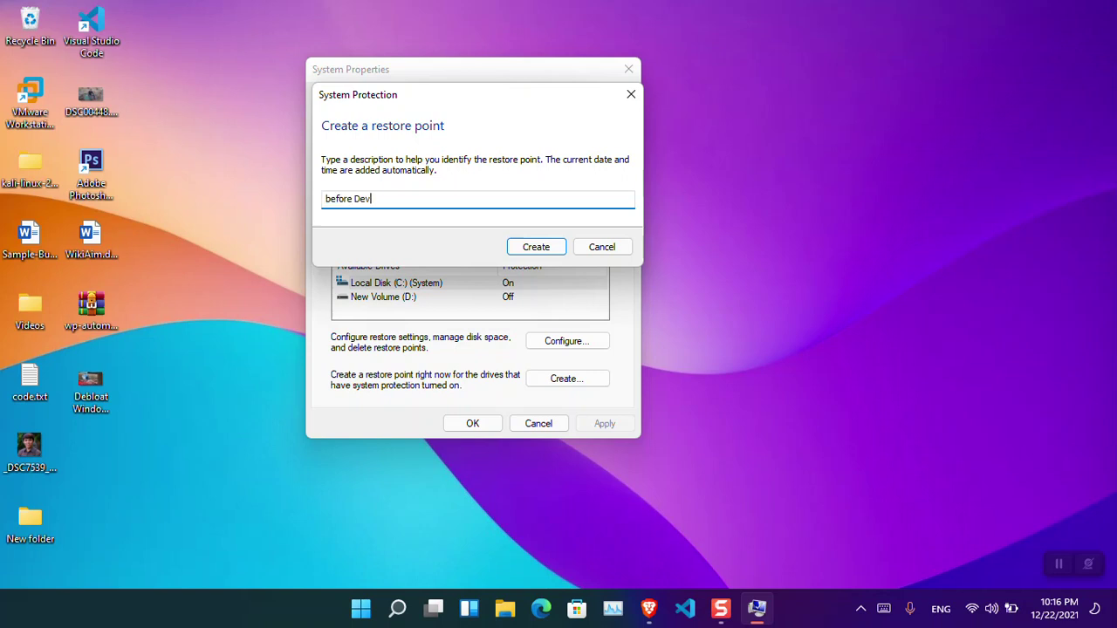
{"action": "type", "text": " Debloate 2"}
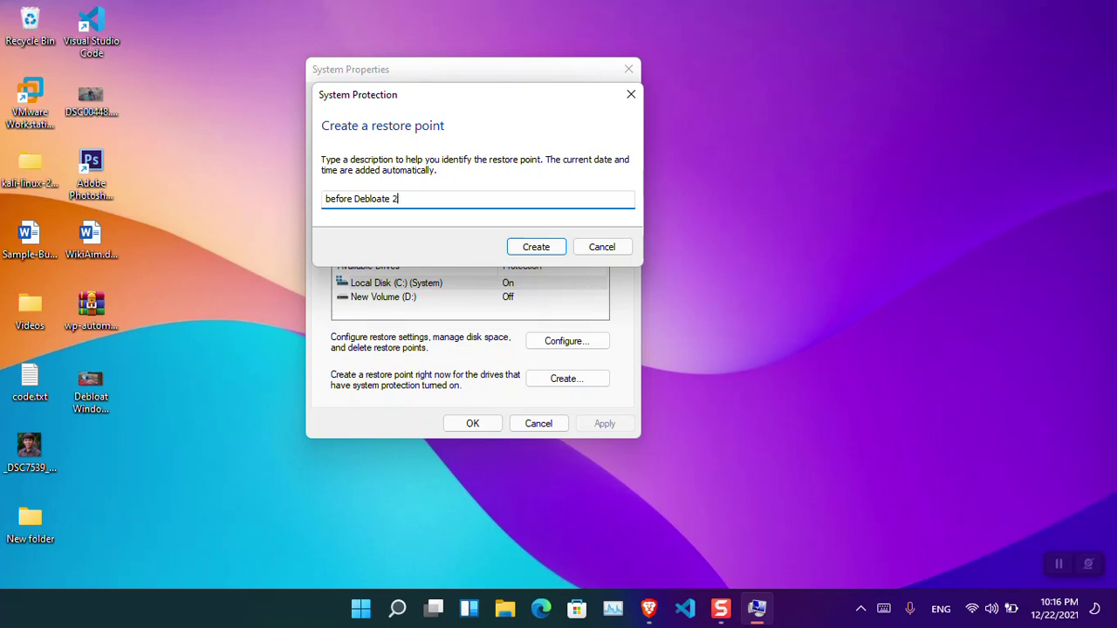
{"action": "left_click", "coordinate": [531, 247]}
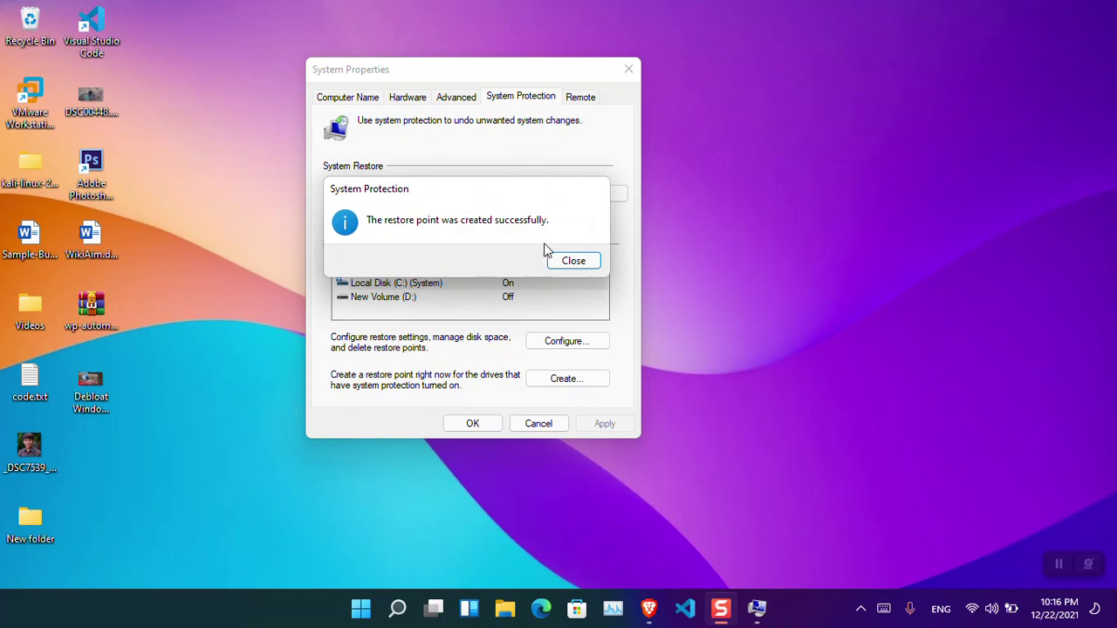
{"action": "left_click", "coordinate": [571, 260]}
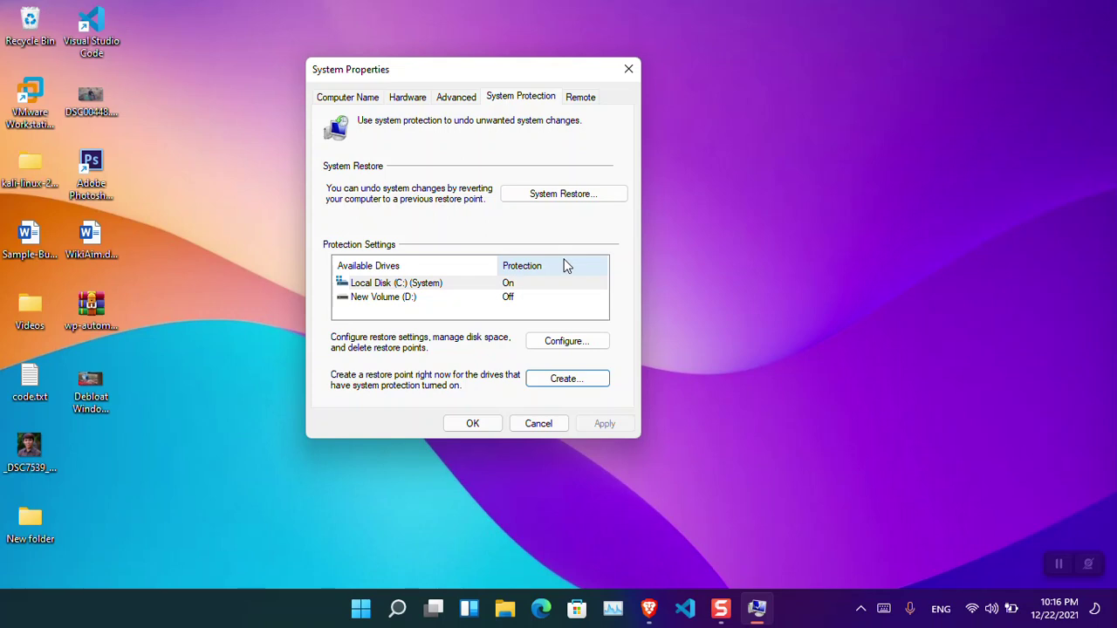
- Confirm 'before Debloate 2' is listed in System Restore, then close the wizard and System Properties
{"action": "left_click", "coordinate": [603, 203]}
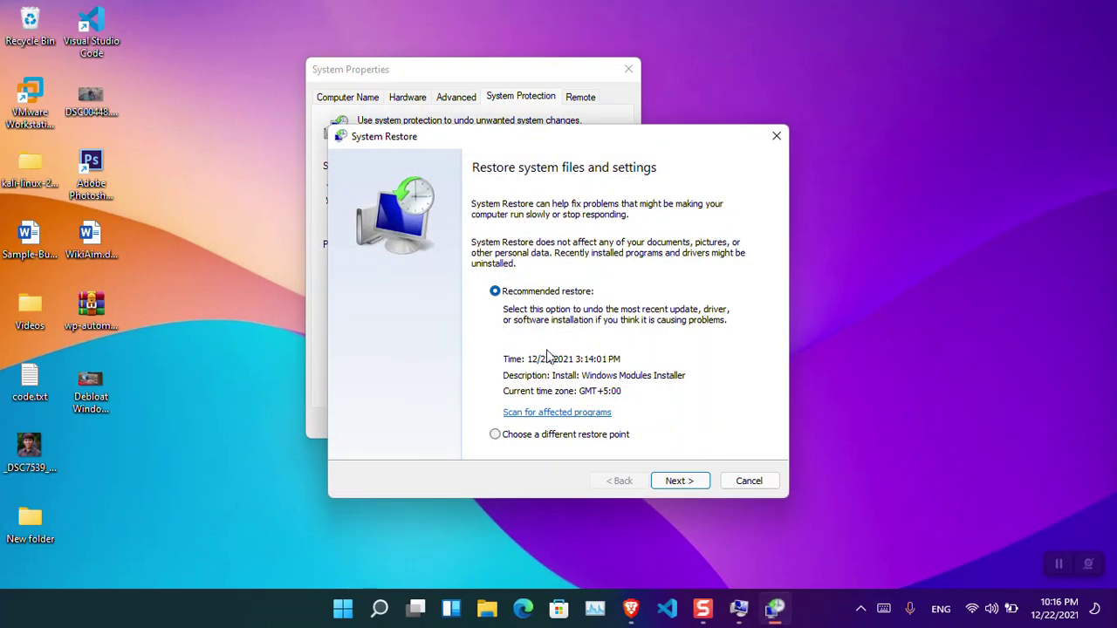
{"action": "left_click", "coordinate": [542, 441]}
{"action": "left_click", "coordinate": [670, 481]}
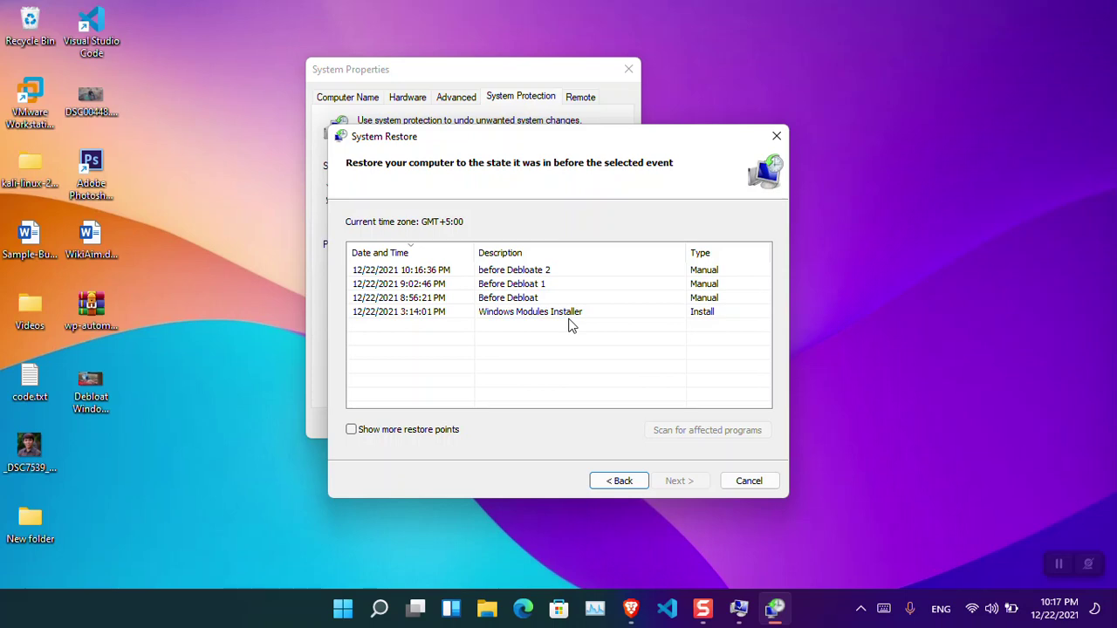
{"action": "left_click", "coordinate": [545, 272]}
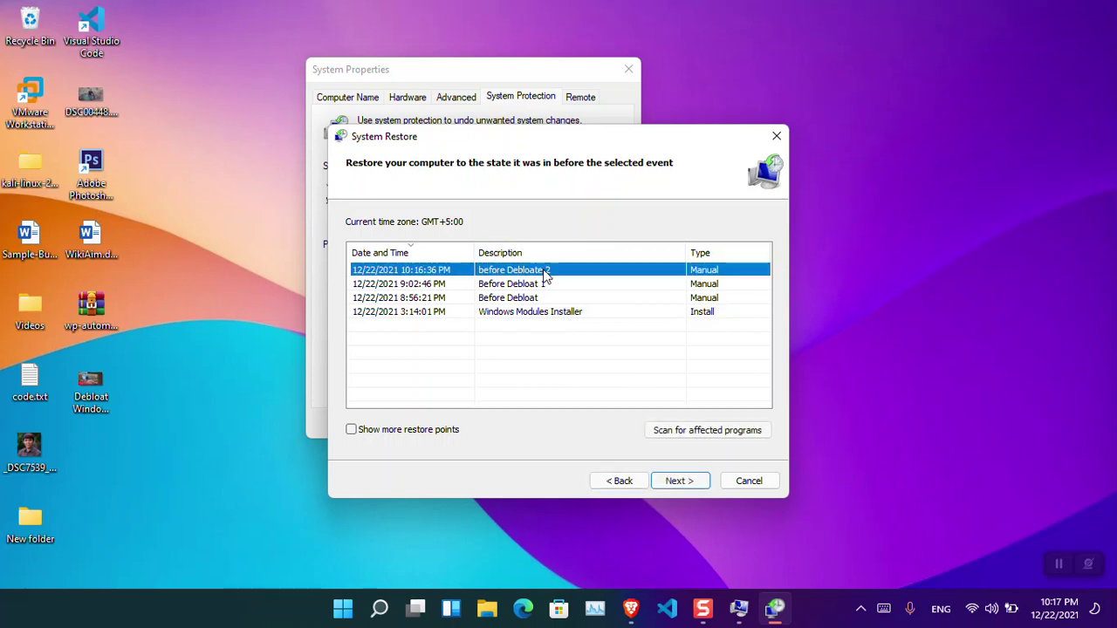
{"action": "left_click", "coordinate": [677, 481]}
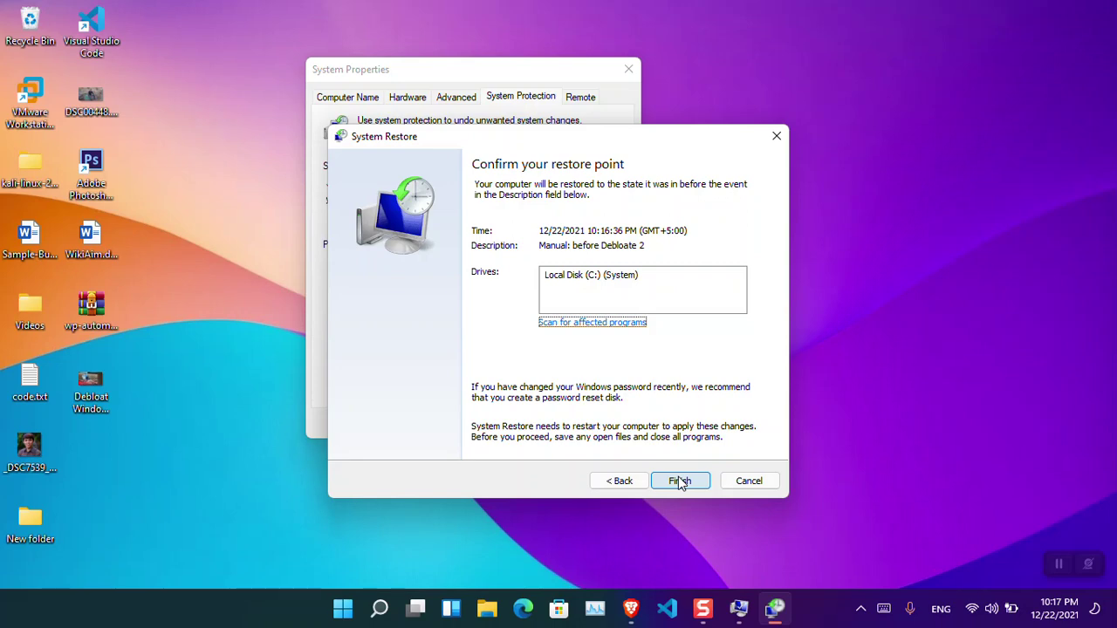
{"action": "left_click", "coordinate": [777, 135]}
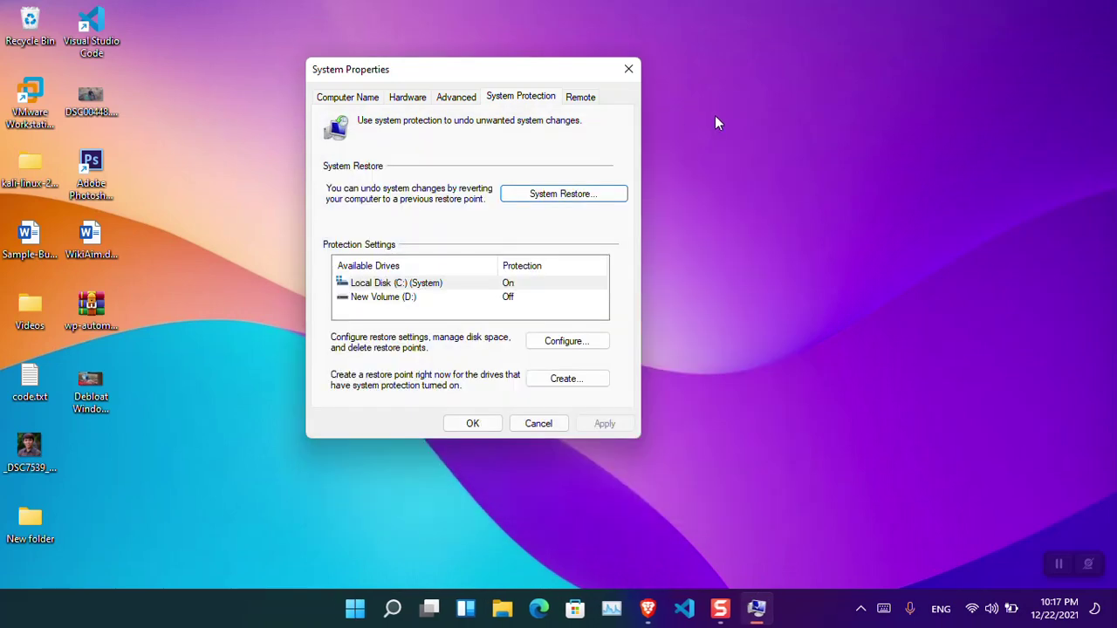
{"action": "left_click", "coordinate": [635, 68]}
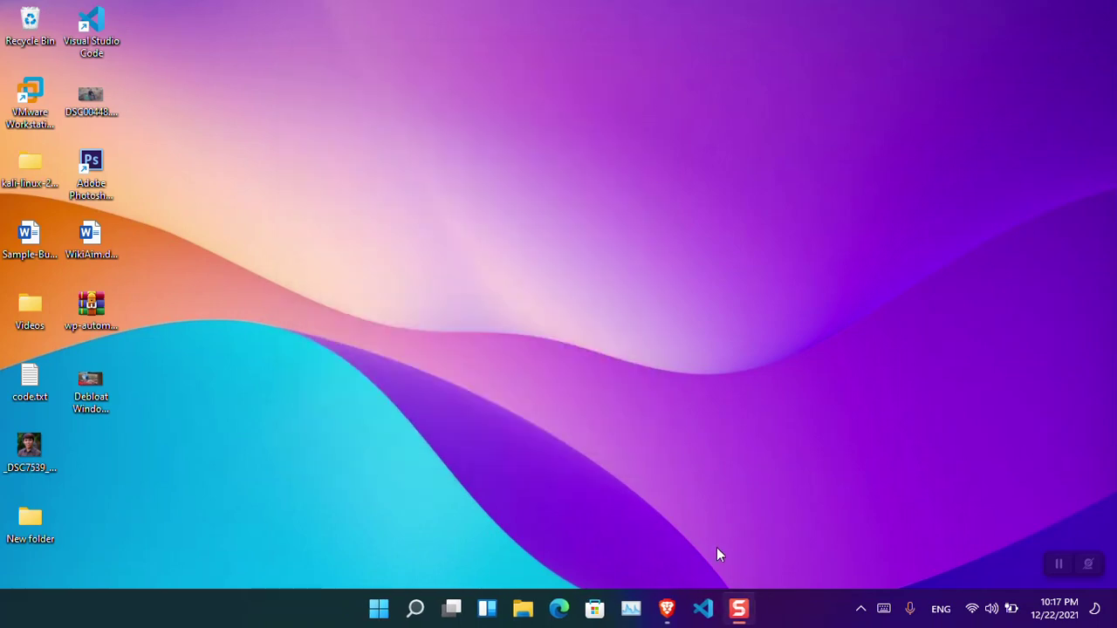
- Back in the Brave article, open its ThisIsWin11 github link in a new tab
{"action": "left_click", "coordinate": [675, 616]}
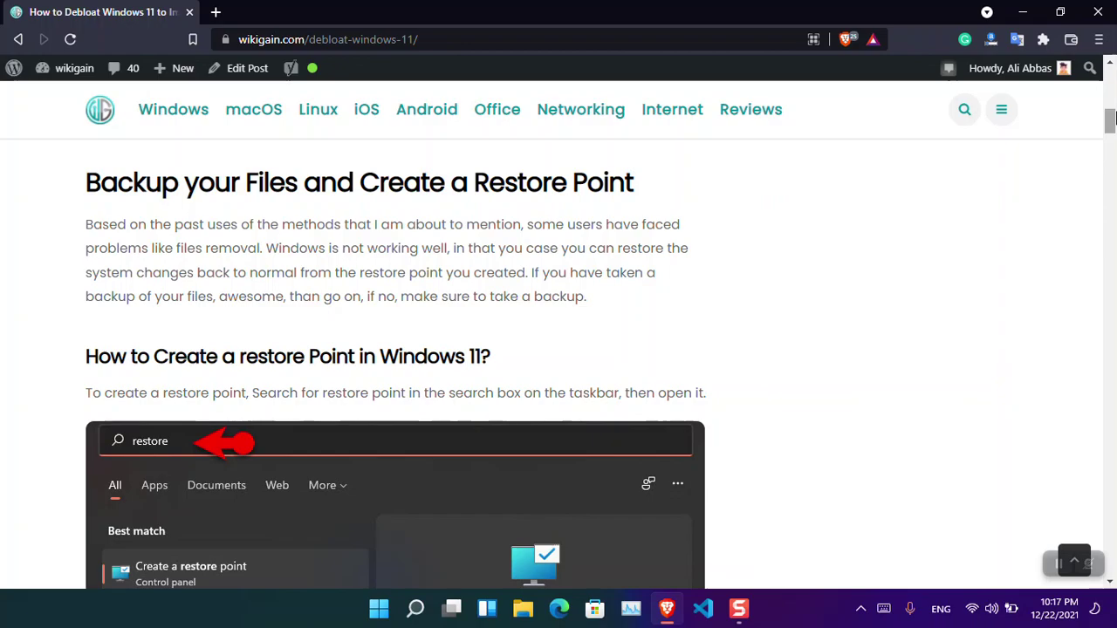
{"action": "left_click_drag", "start_coordinate": [1110, 120], "coordinate": [1110, 442]}
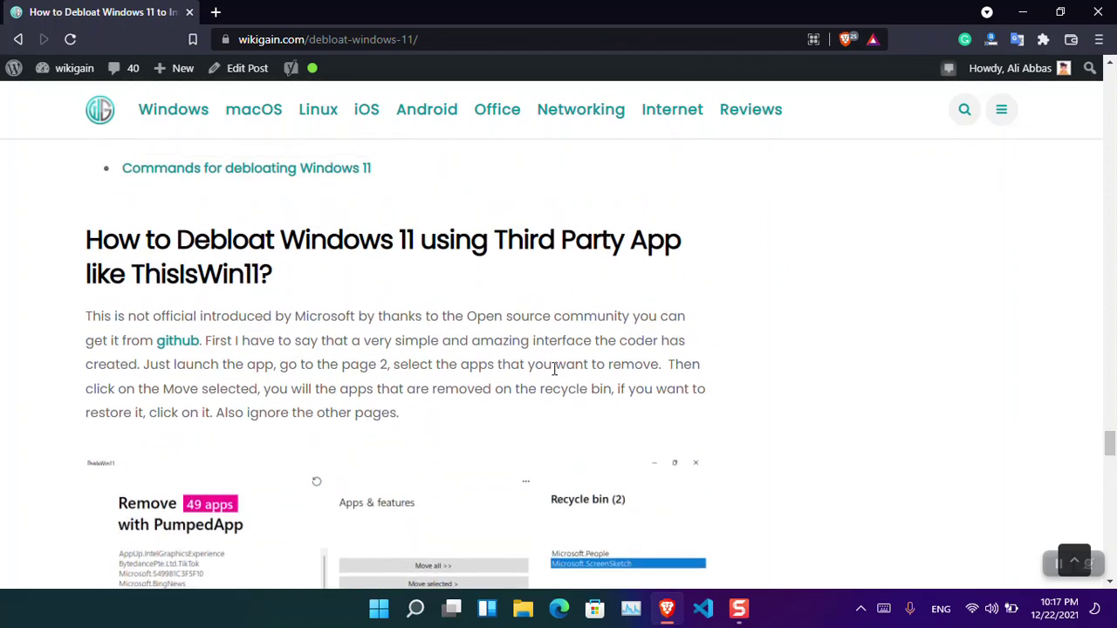
{"action": "middle_click", "coordinate": [185, 344]}
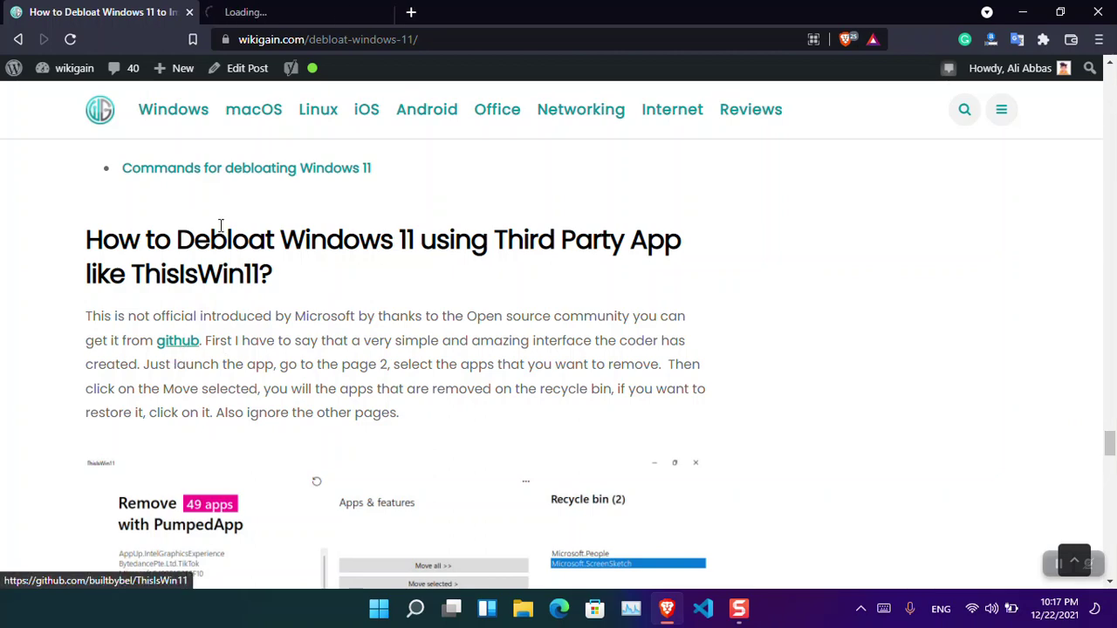
{"action": "left_click", "coordinate": [270, 10]}
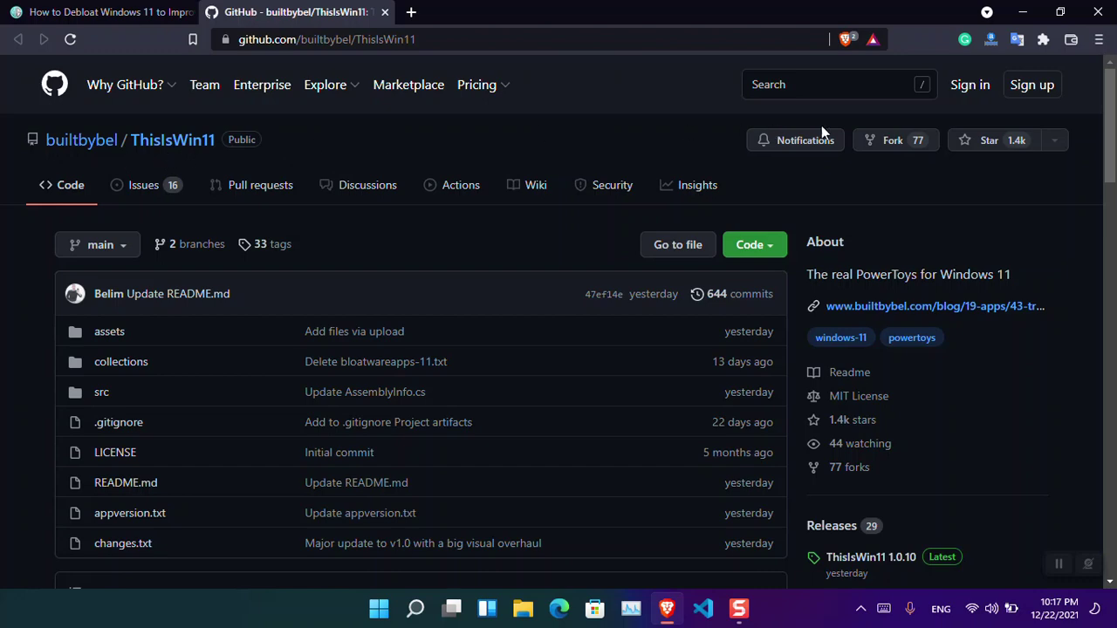
- Open the ThisIsWin11 releases and download TIW11.zip from the 1.0.10 assets
{"action": "scroll", "coordinate": [967, 304], "scroll_direction": "down", "scroll_amount": 2}
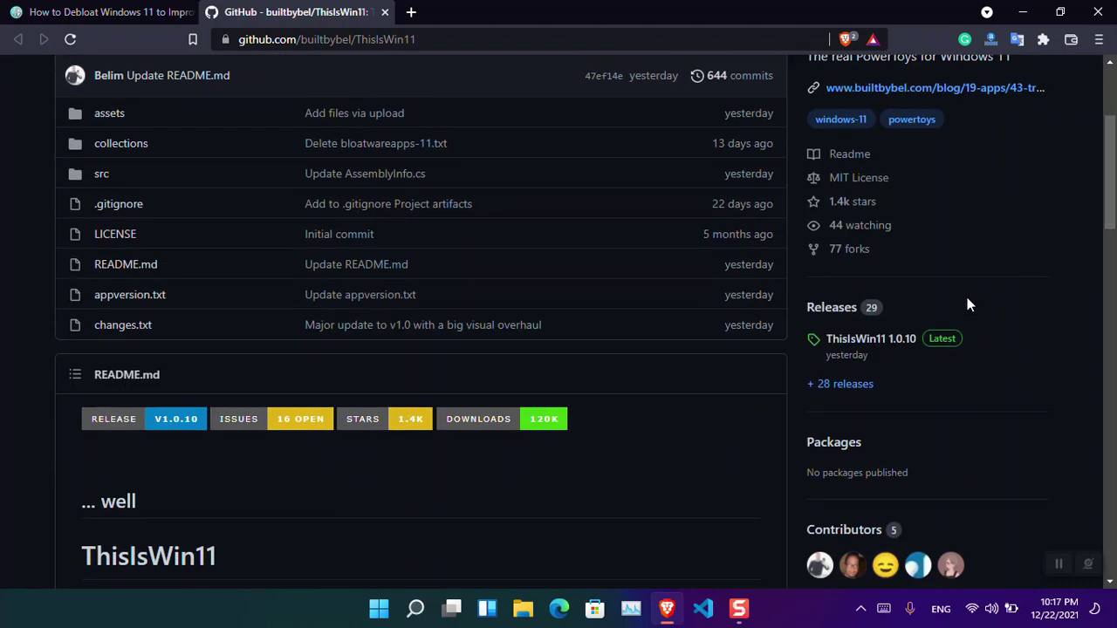
{"action": "left_click", "coordinate": [862, 391]}
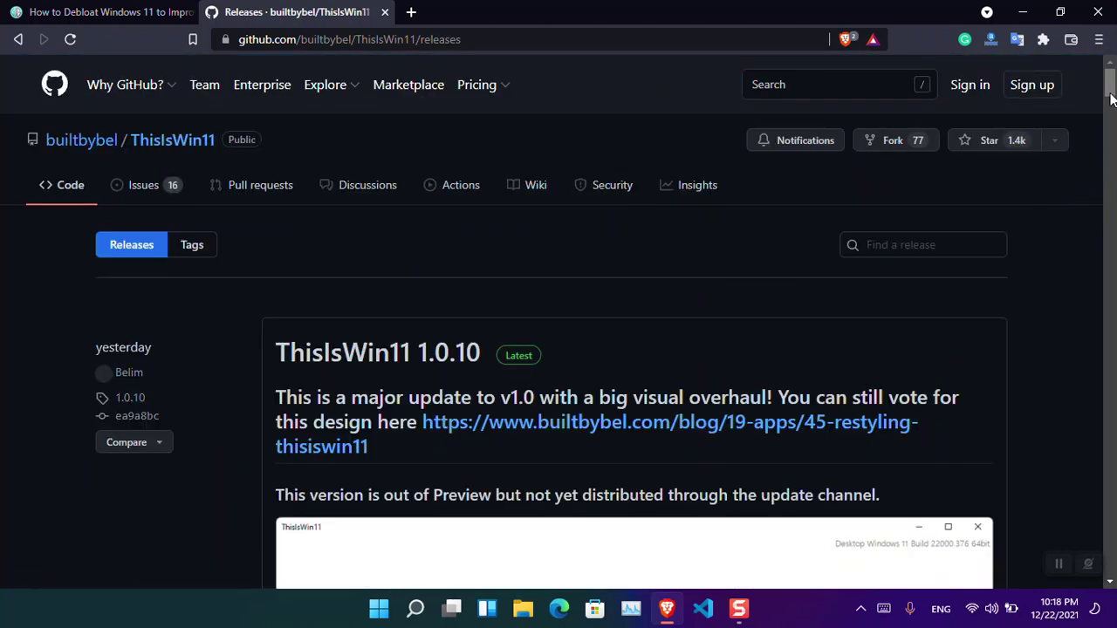
{"action": "scroll", "coordinate": [1113, 114], "scroll_direction": "down", "scroll_amount": 8}
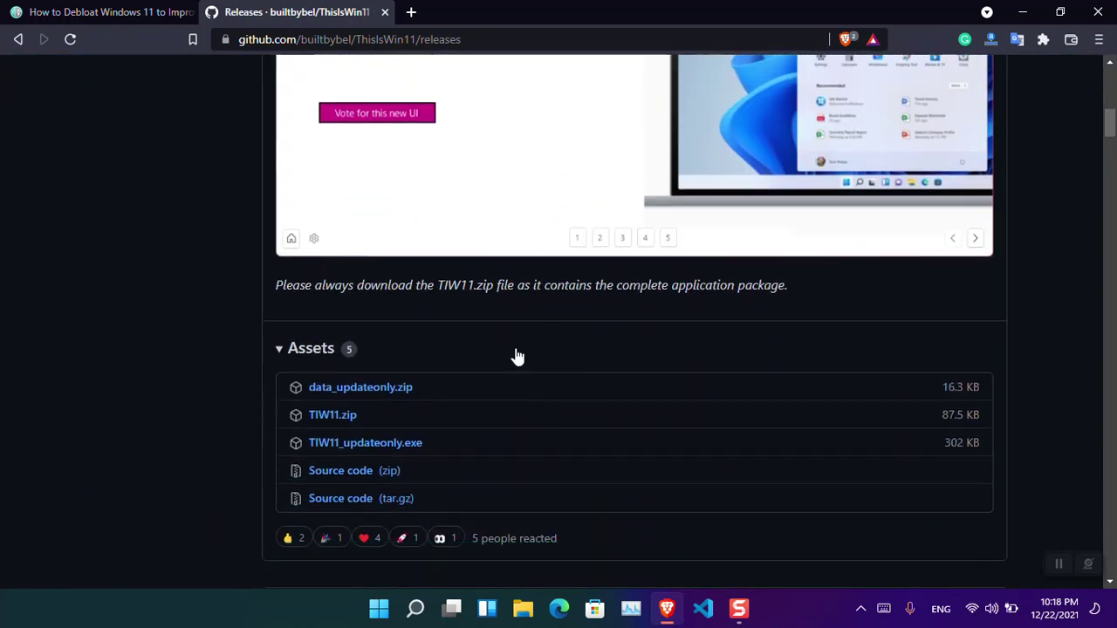
{"action": "left_click", "coordinate": [341, 420]}
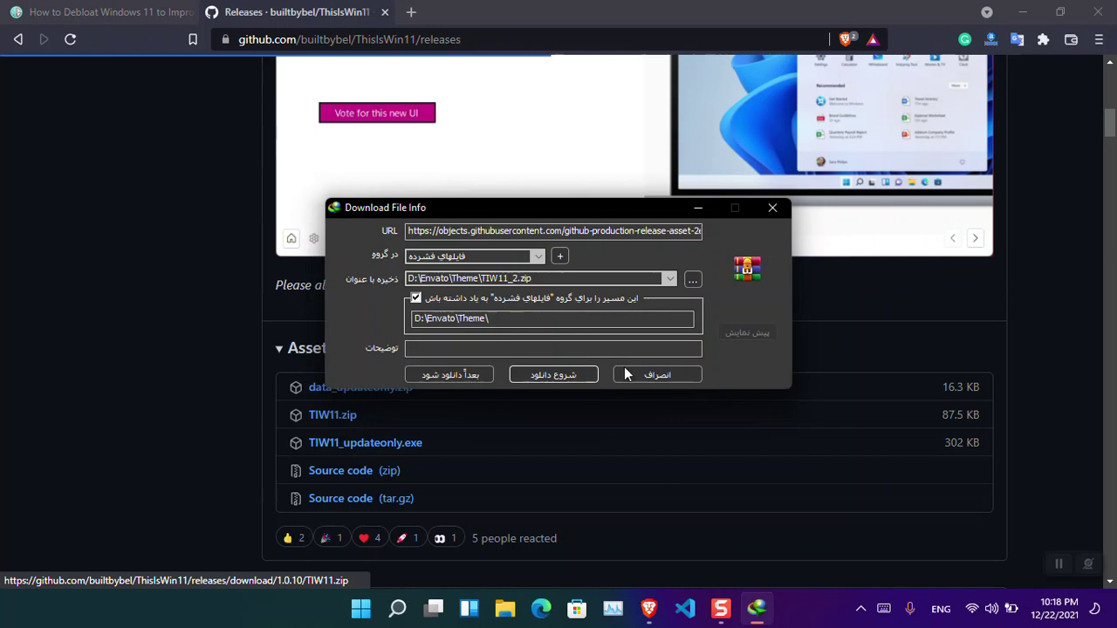
- Save the zip to the Desktop as TIW11_2.zip, start the download, and minimize the browser
{"action": "left_click", "coordinate": [693, 279]}
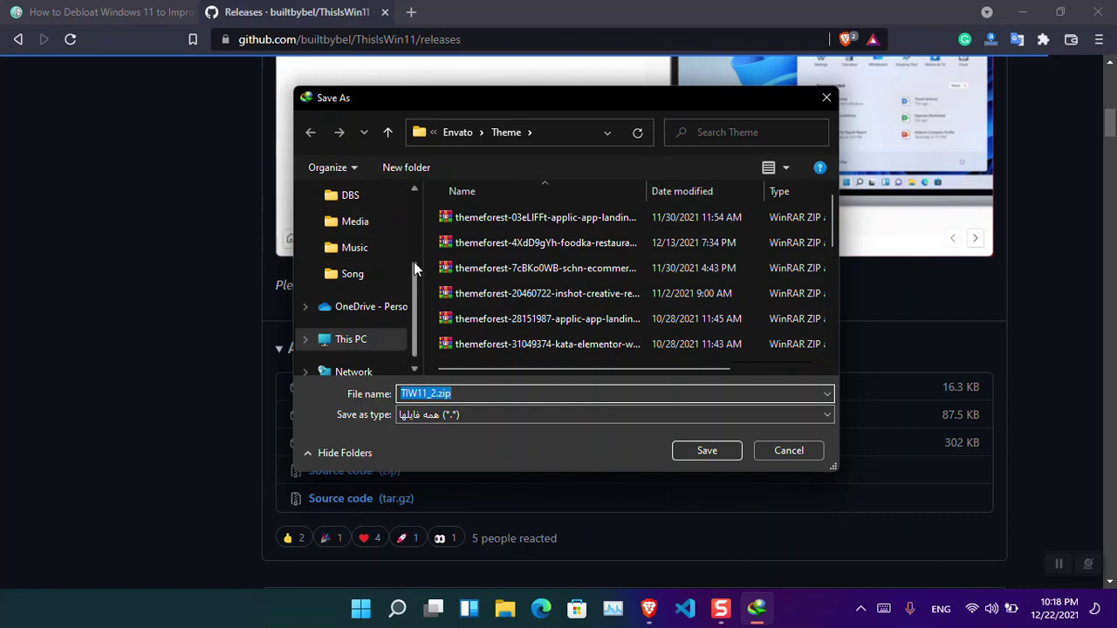
{"action": "scroll", "coordinate": [413, 261], "scroll_direction": "up", "scroll_amount": 2}
{"action": "left_click", "coordinate": [373, 202]}
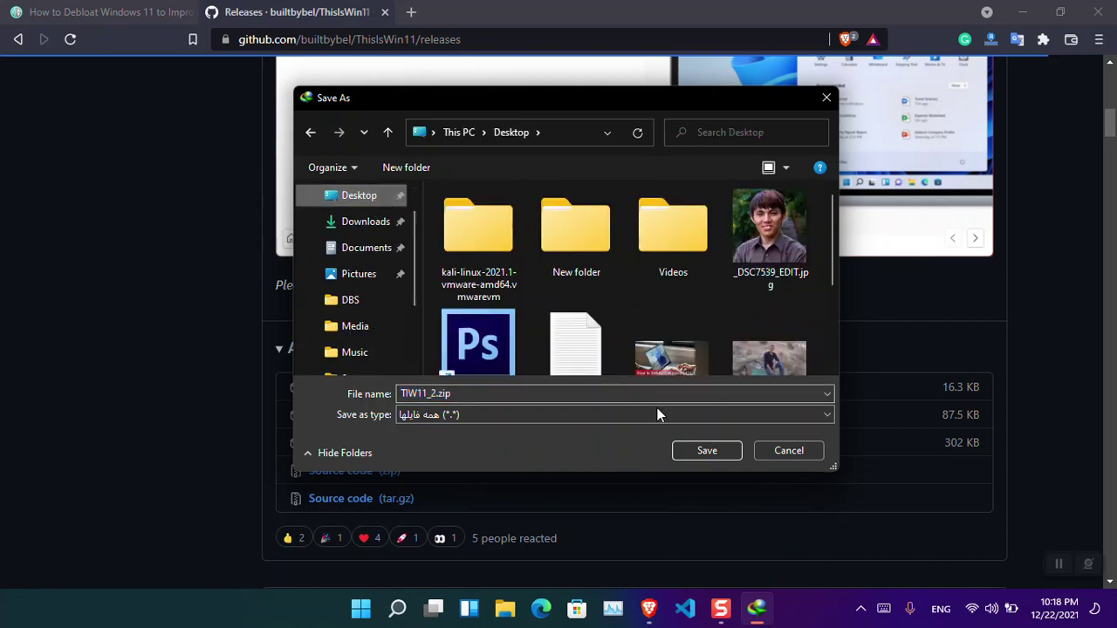
{"action": "left_click", "coordinate": [695, 450]}
{"action": "left_click", "coordinate": [540, 376]}
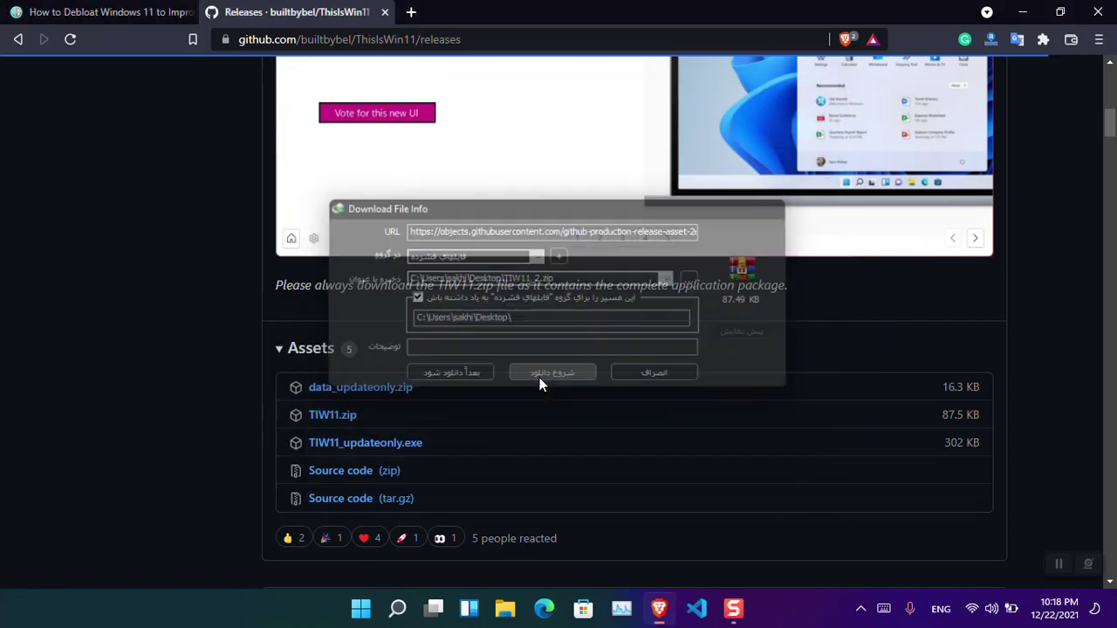
{"action": "left_click", "coordinate": [1059, 12]}
{"action": "left_click", "coordinate": [893, 212]}
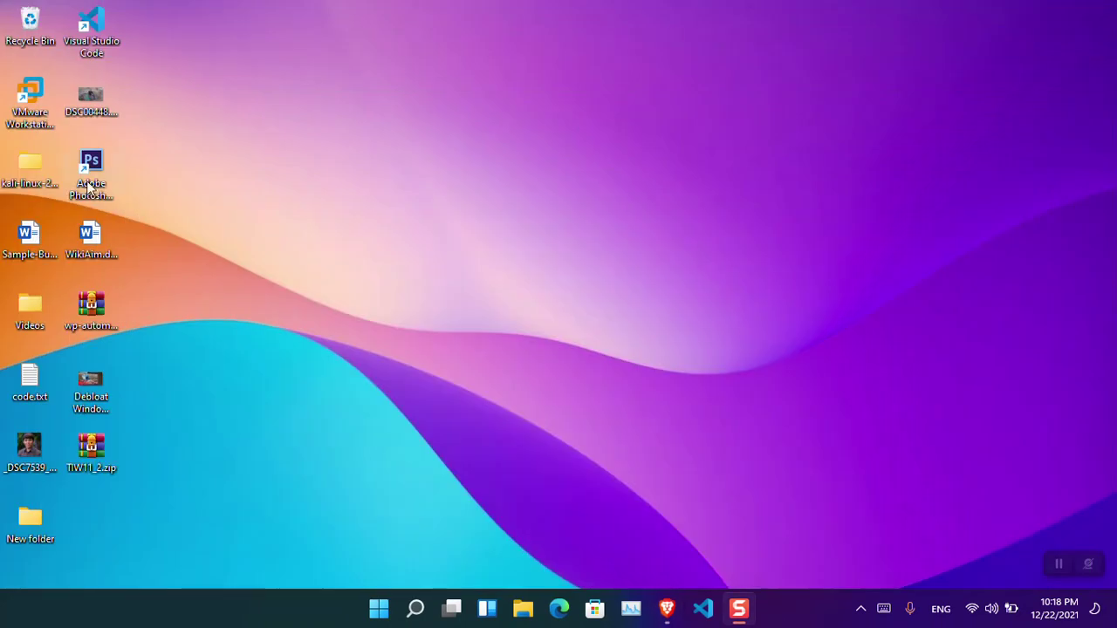
- Extract TIW11_2.zip into a TIW11_2 folder, view it as large icons, and launch ThisIsWin11.exe
{"action": "right_click", "coordinate": [98, 455]}
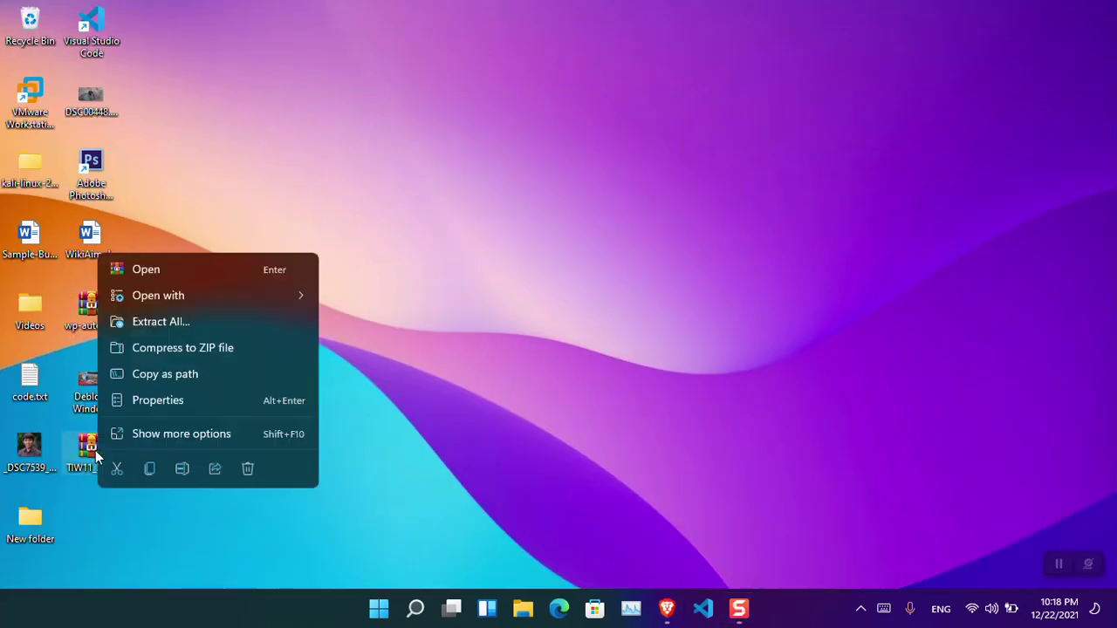
{"action": "left_click", "coordinate": [210, 317]}
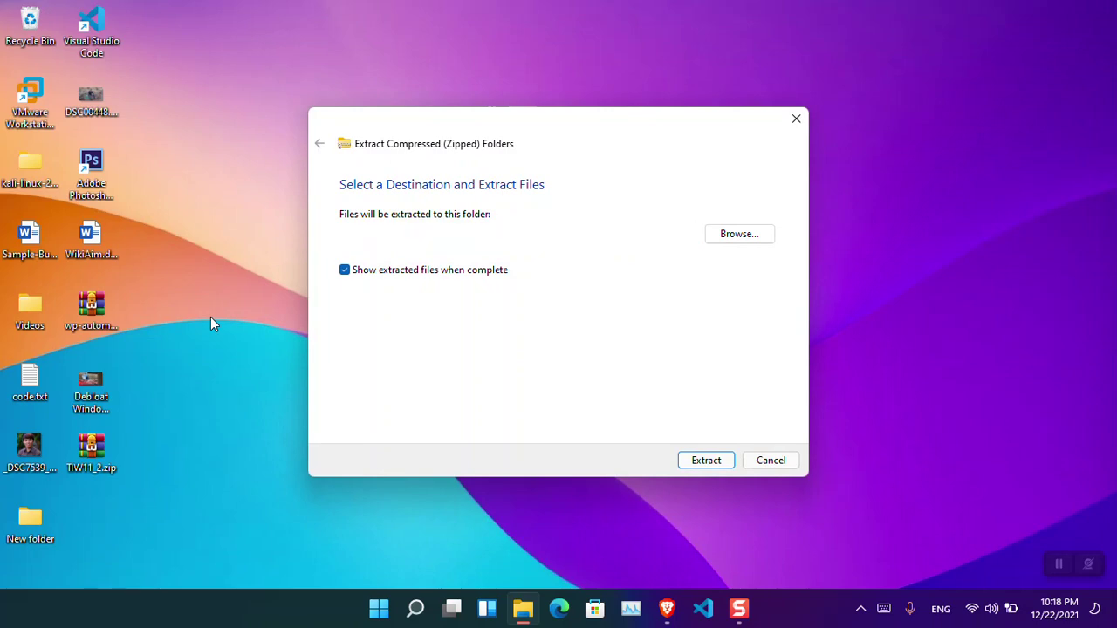
{"action": "key", "text": "Return"}
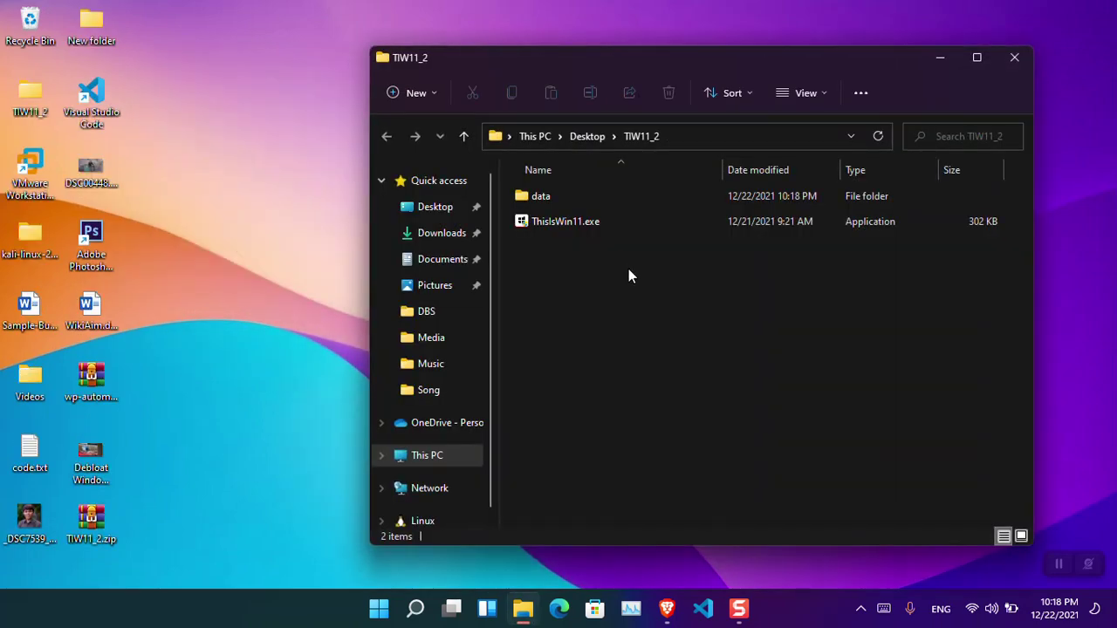
{"action": "left_click", "coordinate": [1021, 536]}
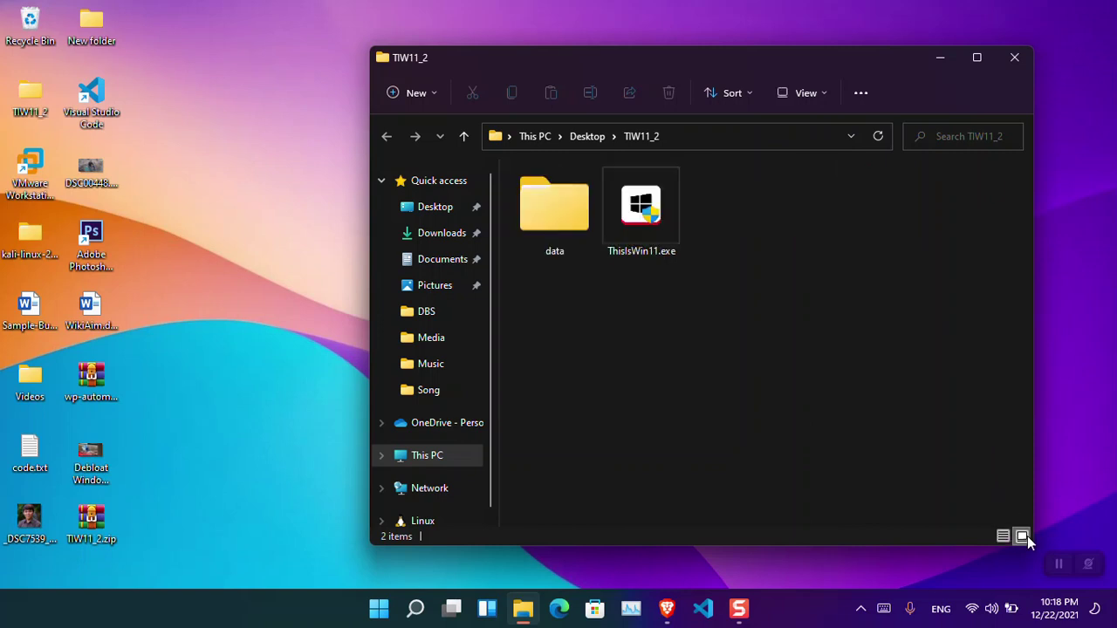
{"action": "left_click_drag", "start_coordinate": [716, 58], "coordinate": [526, 47]}
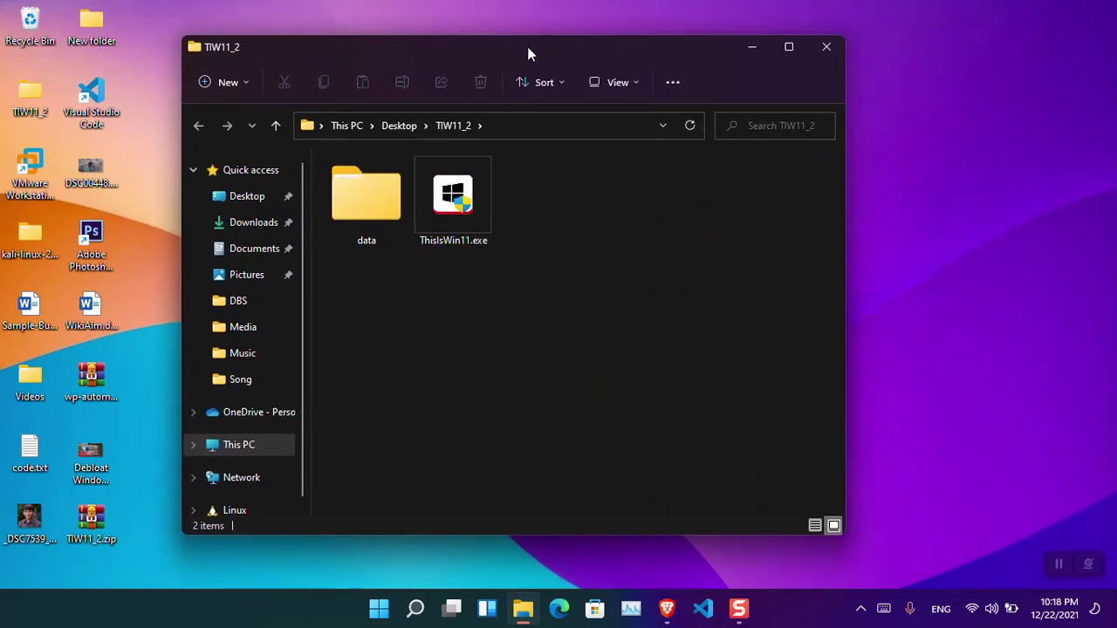
{"action": "double_click", "coordinate": [468, 224]}
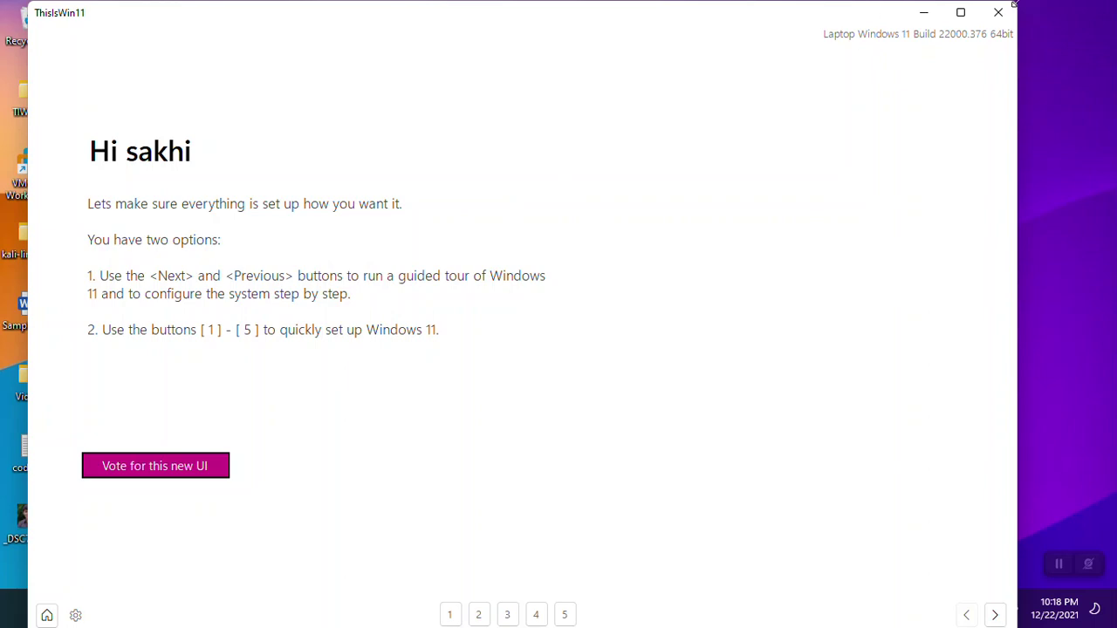
- Maximize ThisIsWin11, expand the Settings and Personalization tweaks, then switch to the app removal page
{"action": "left_click", "coordinate": [960, 12]}
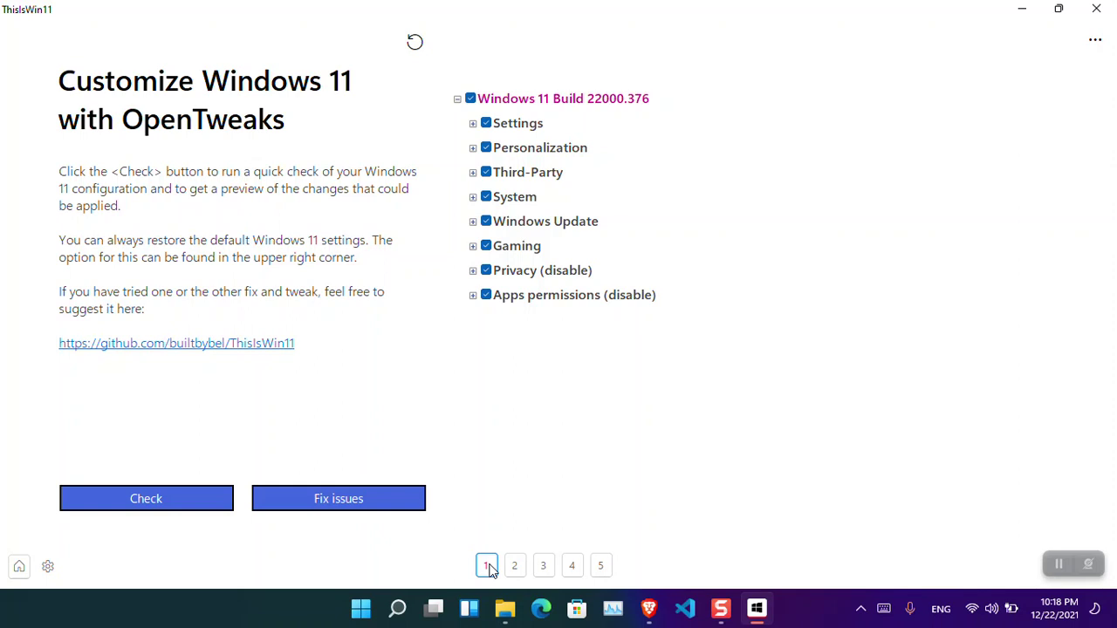
{"action": "left_click", "coordinate": [473, 124]}
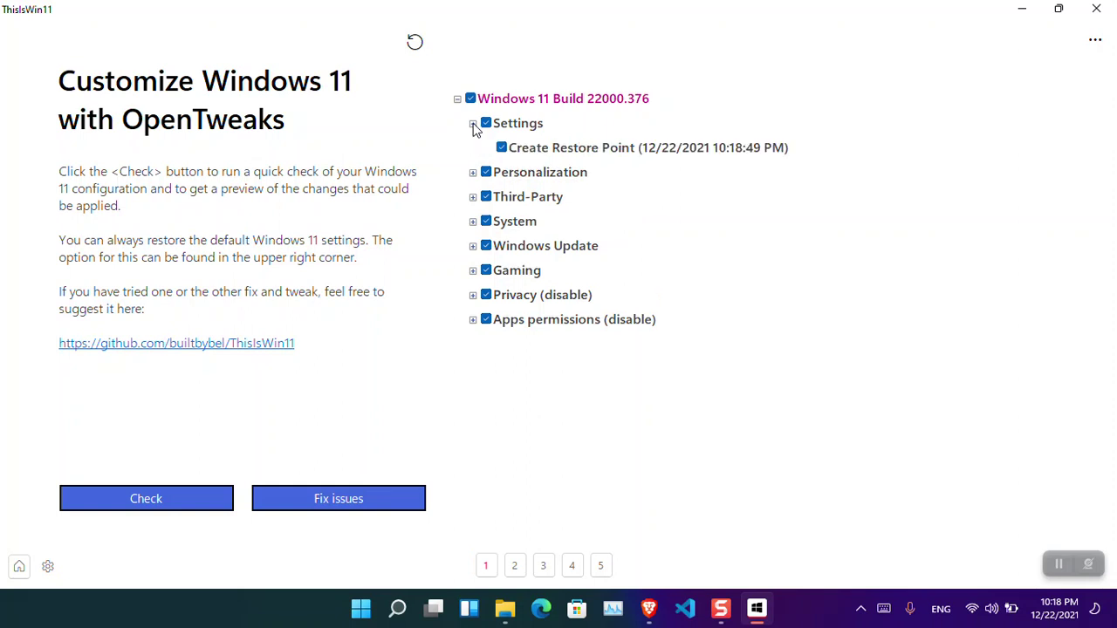
{"action": "left_click", "coordinate": [473, 172]}
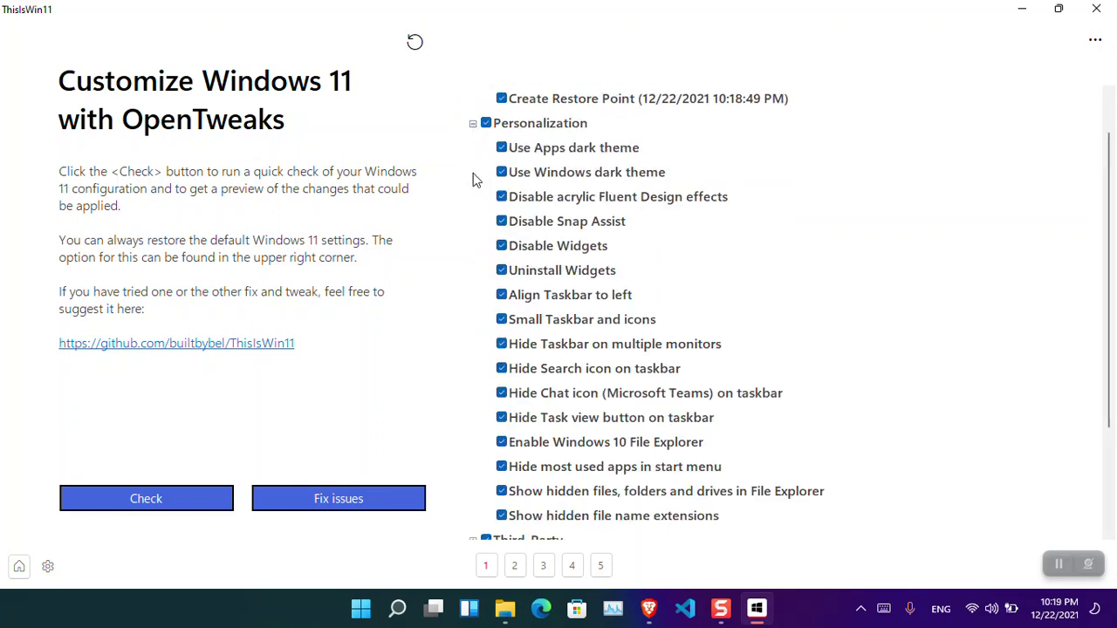
{"action": "left_click", "coordinate": [473, 124]}
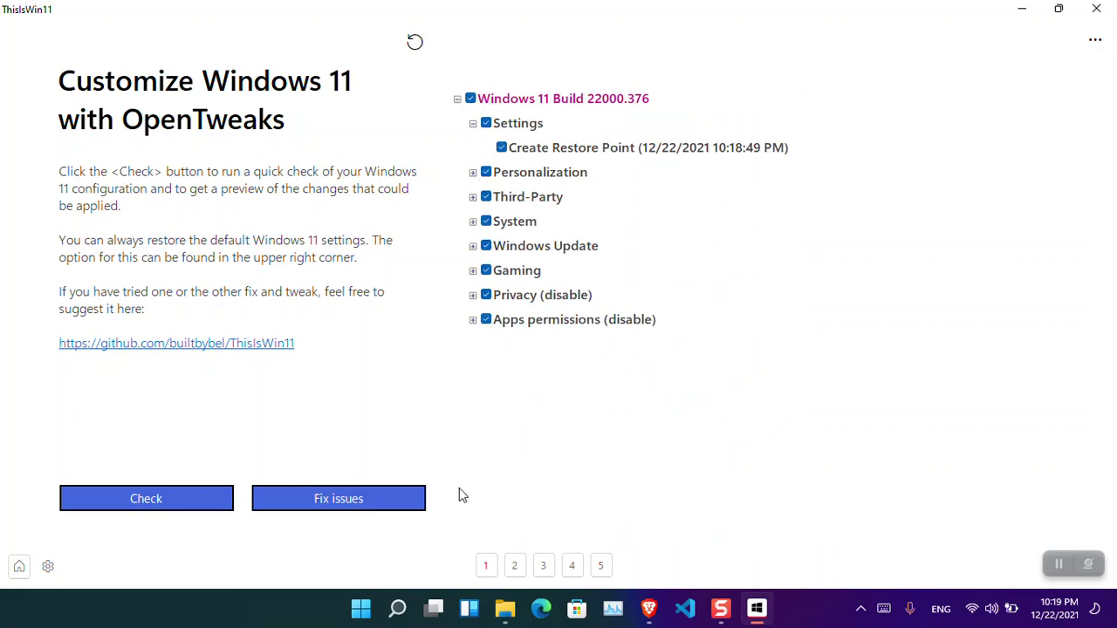
{"action": "left_click", "coordinate": [515, 566]}
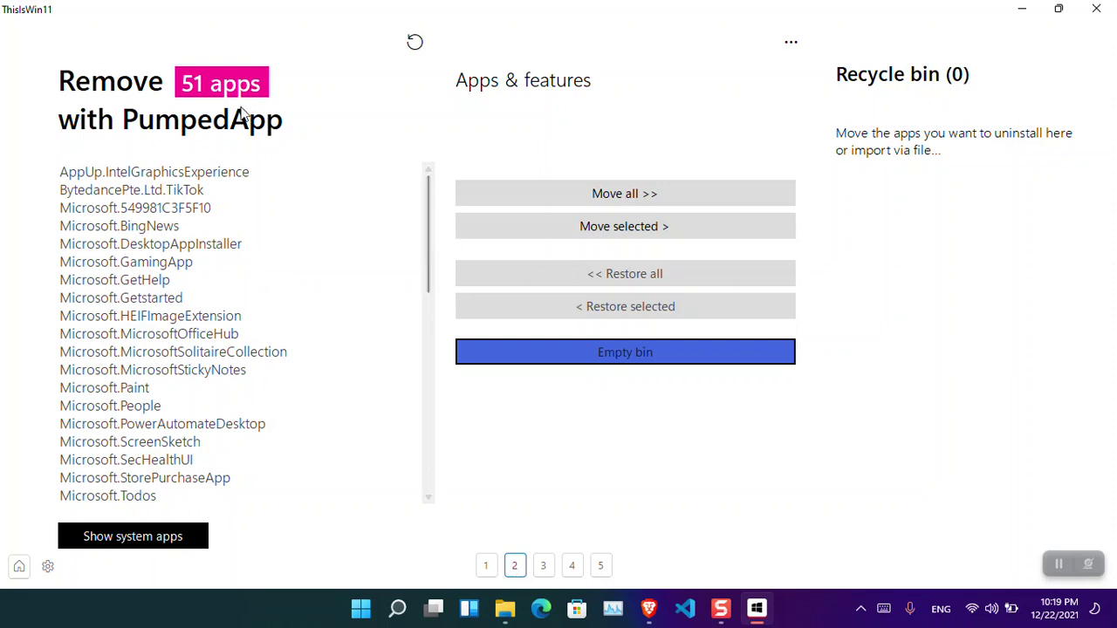
- Browse the app list, clicking through Camera, Maps, Notepad and others, then select Microsoft.YourPhone
{"action": "left_click_drag", "start_coordinate": [424, 248], "coordinate": [443, 493]}
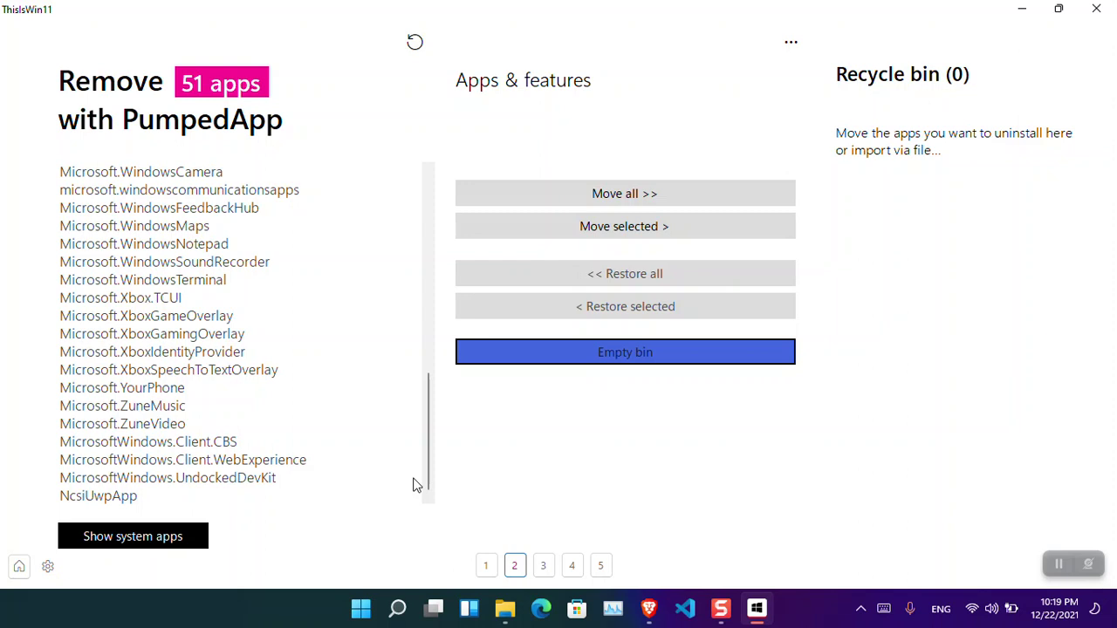
{"action": "left_click", "coordinate": [168, 389]}
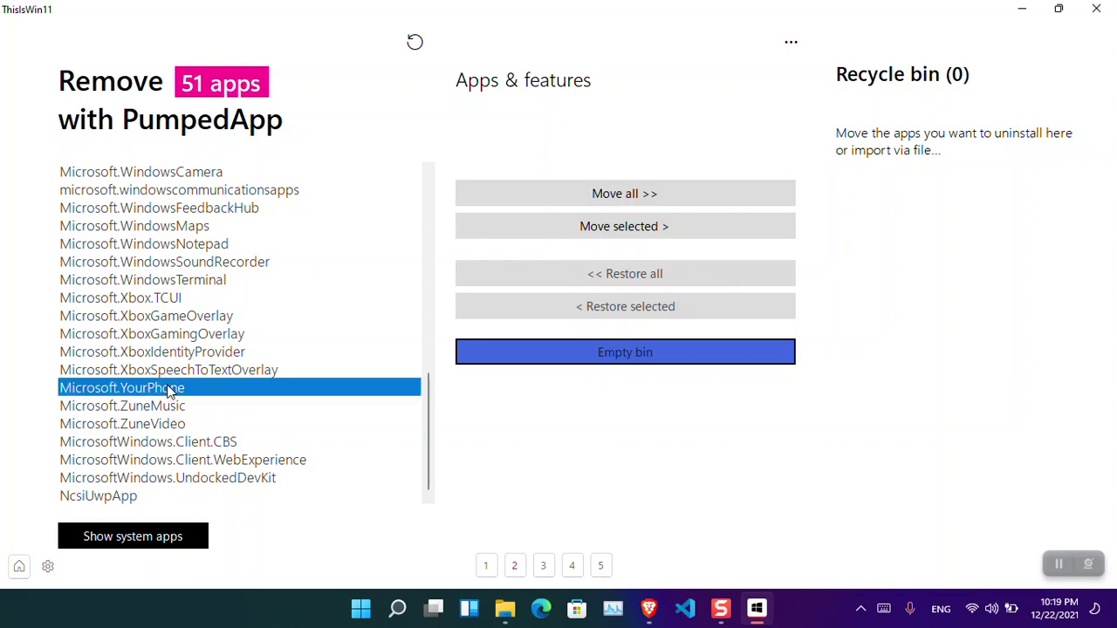
{"action": "left_click", "coordinate": [218, 283]}
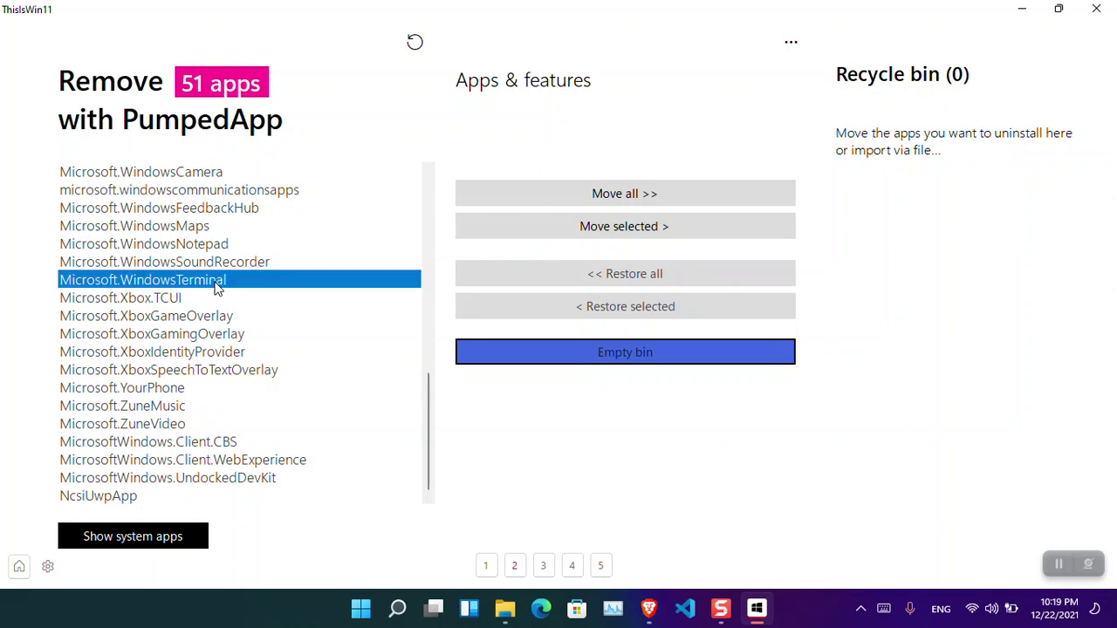
{"action": "left_click", "coordinate": [215, 264]}
{"action": "left_click", "coordinate": [207, 245]}
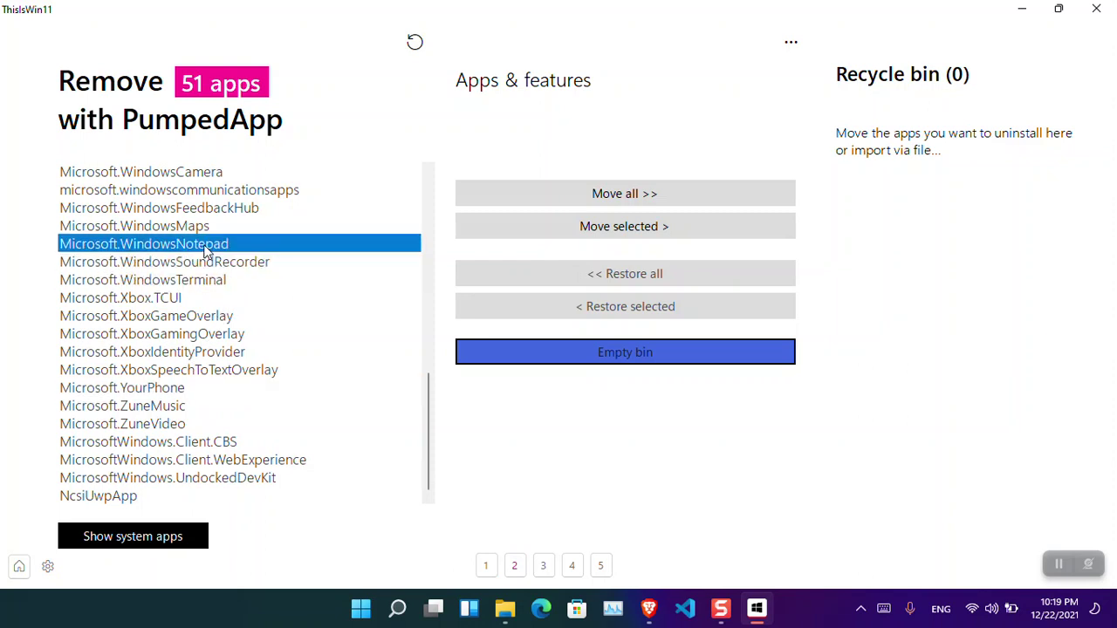
{"action": "left_click", "coordinate": [188, 227]}
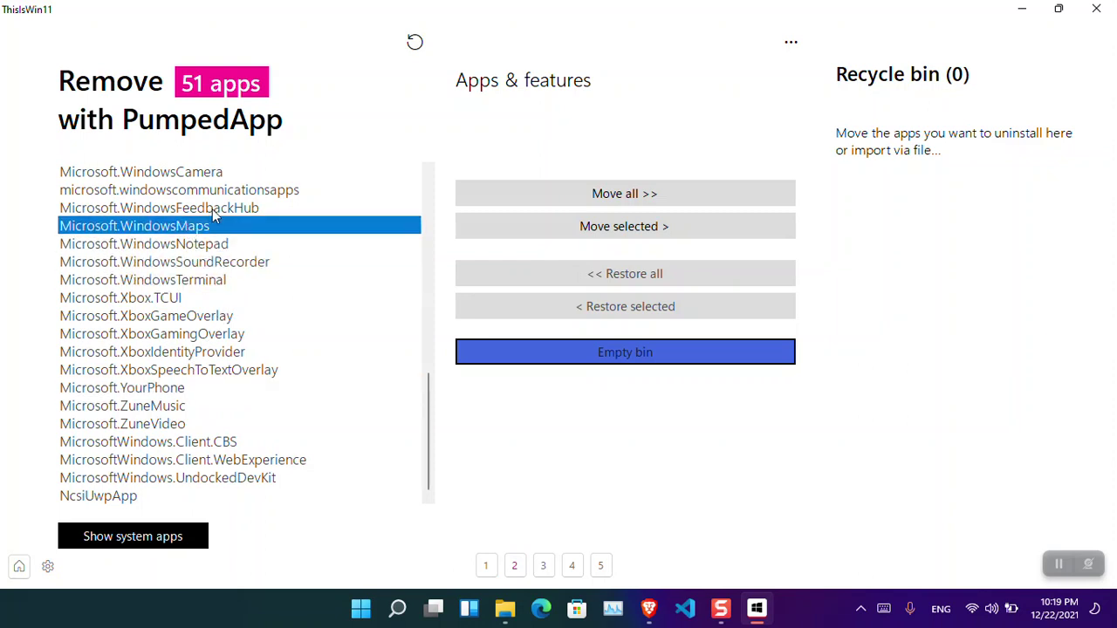
{"action": "left_click", "coordinate": [212, 214]}
{"action": "left_click", "coordinate": [208, 194]}
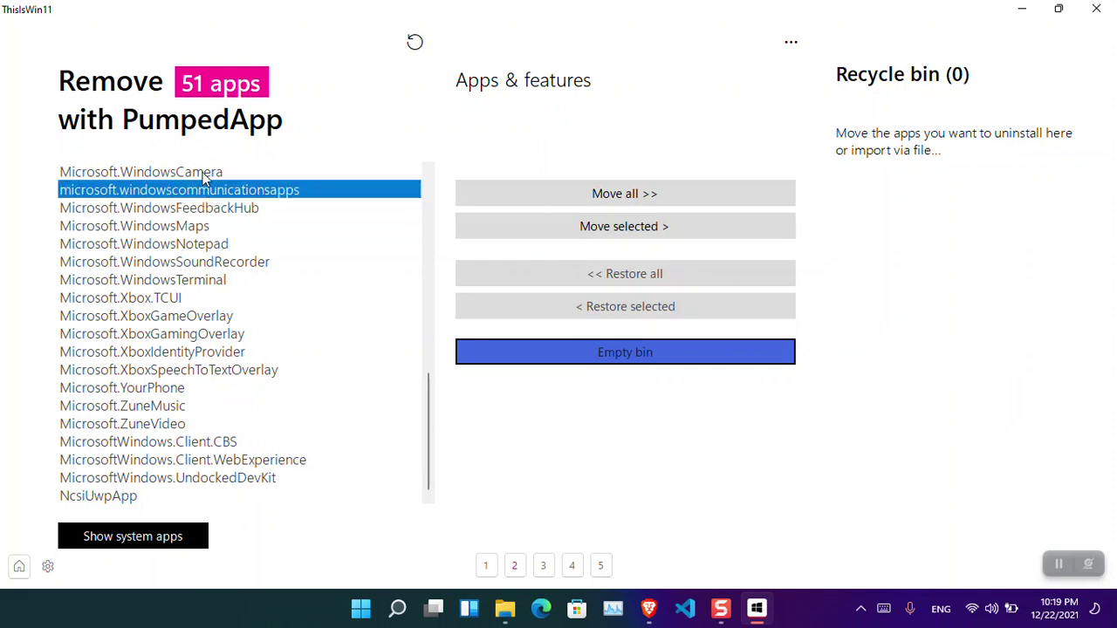
{"action": "left_click", "coordinate": [206, 175]}
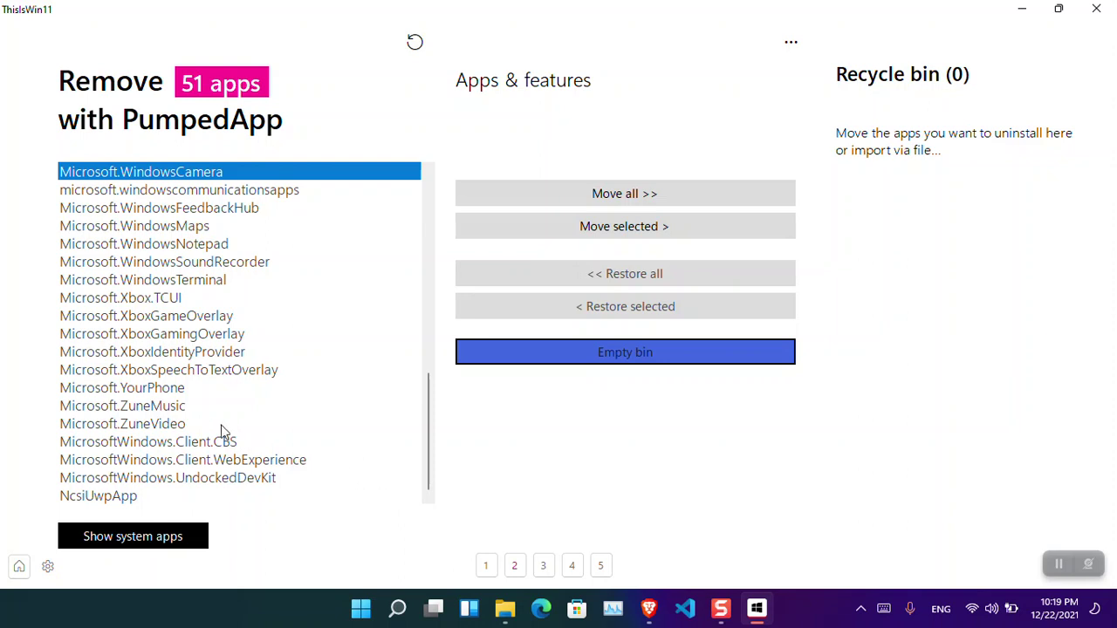
{"action": "left_click", "coordinate": [173, 393]}
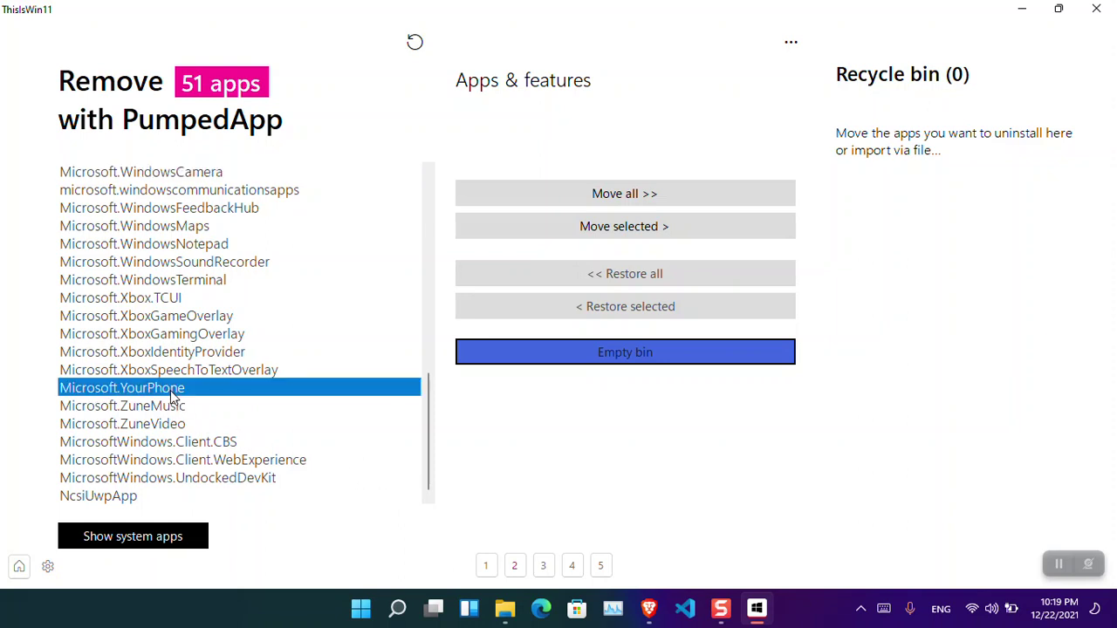
- Move Microsoft.YourPhone to the bin and empty it to uninstall, then open the install page
{"action": "left_click", "coordinate": [662, 233]}
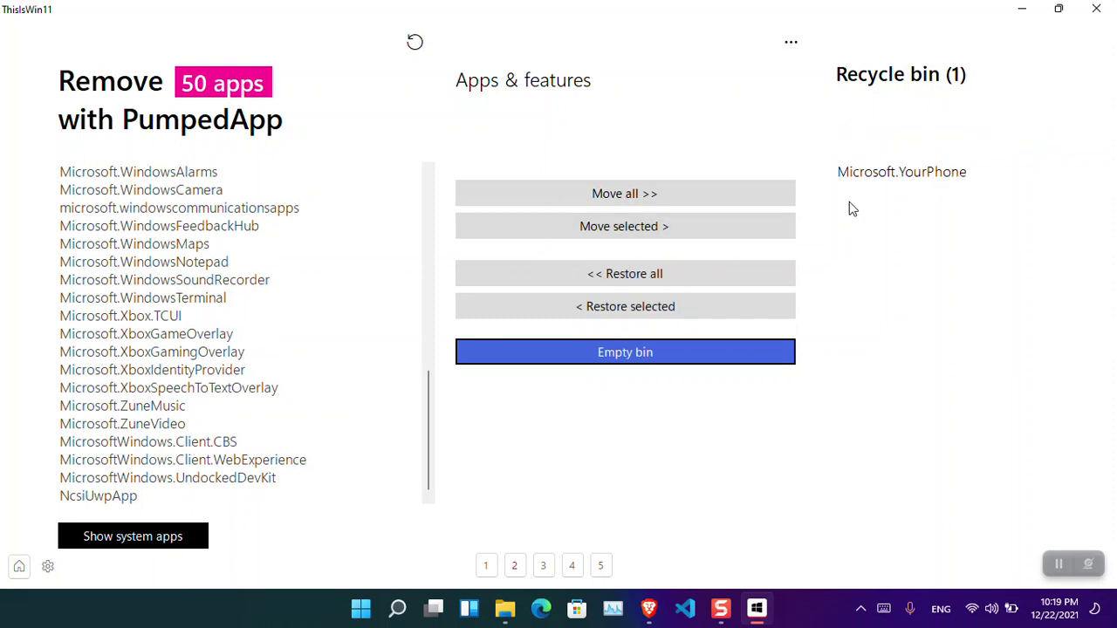
{"action": "left_click", "coordinate": [629, 357]}
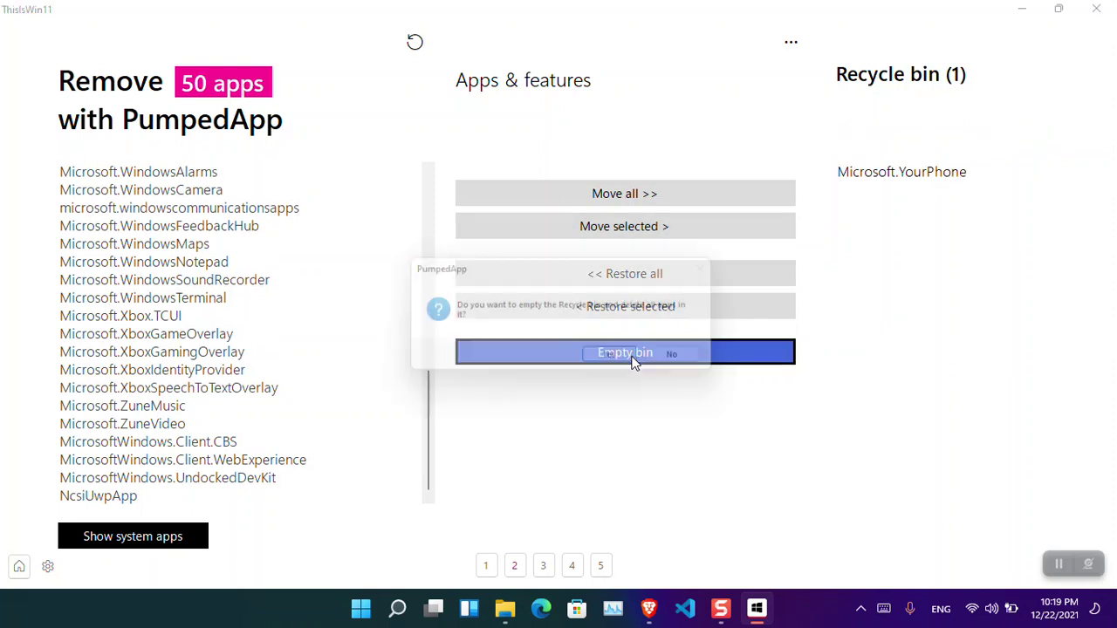
{"action": "left_click", "coordinate": [620, 360]}
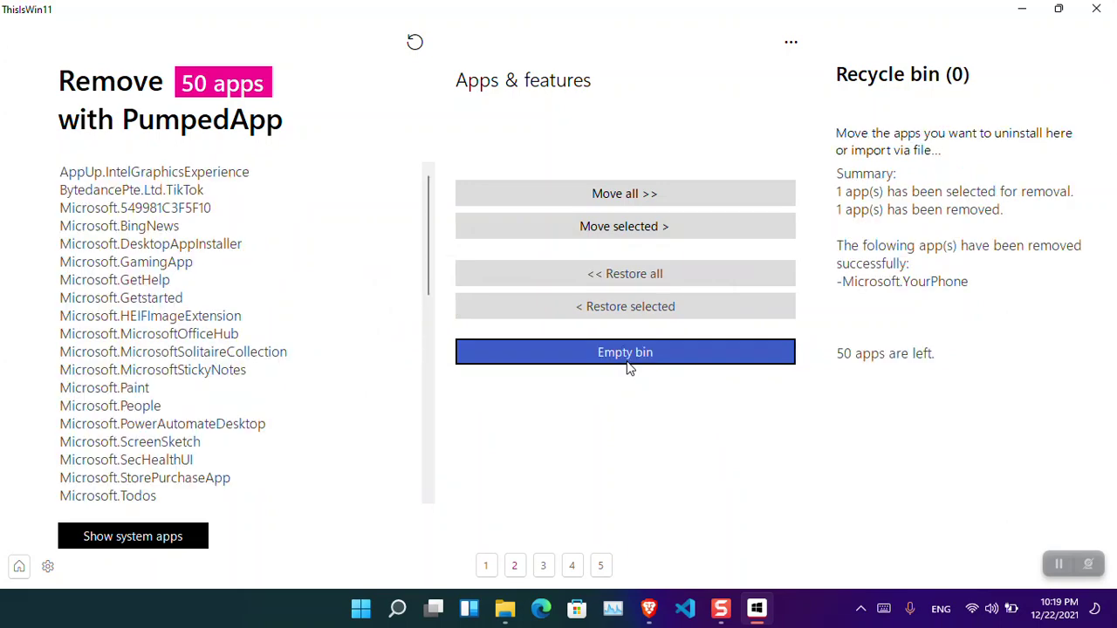
{"action": "left_click", "coordinate": [544, 568]}
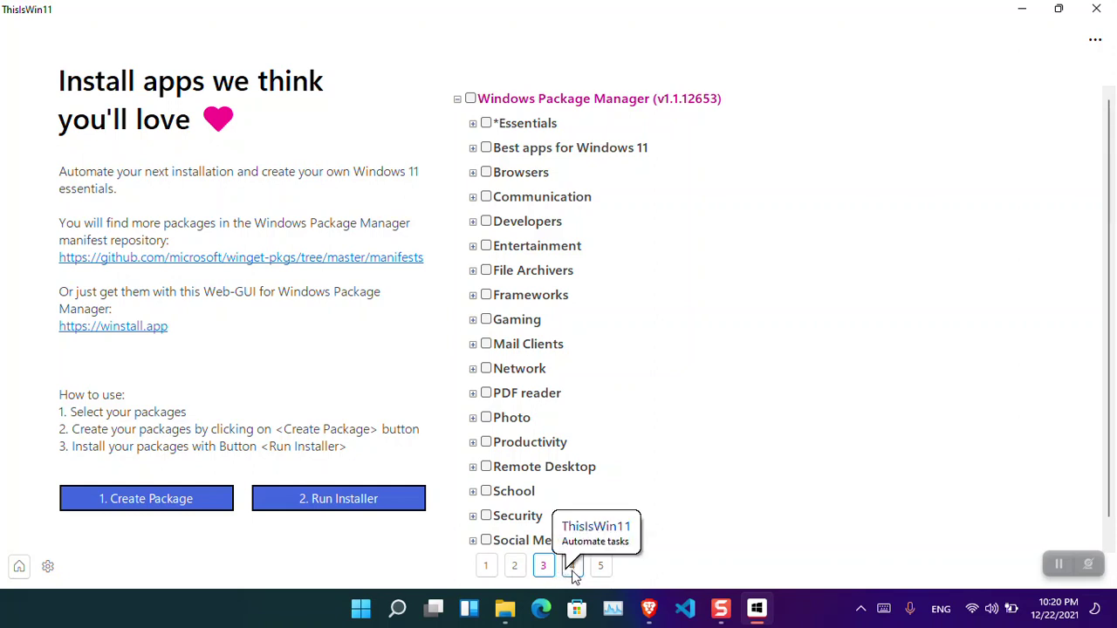
- View the task automation page, Install apps script code and extensions list, then close ThisIsWin11
{"action": "left_click", "coordinate": [572, 567]}
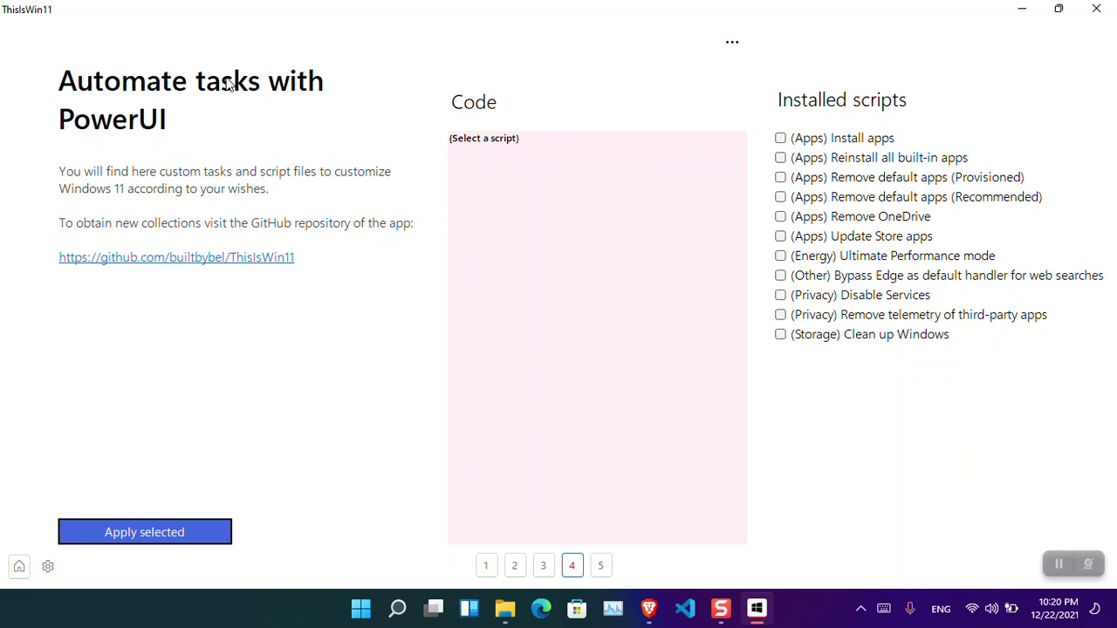
{"action": "left_click", "coordinate": [779, 145]}
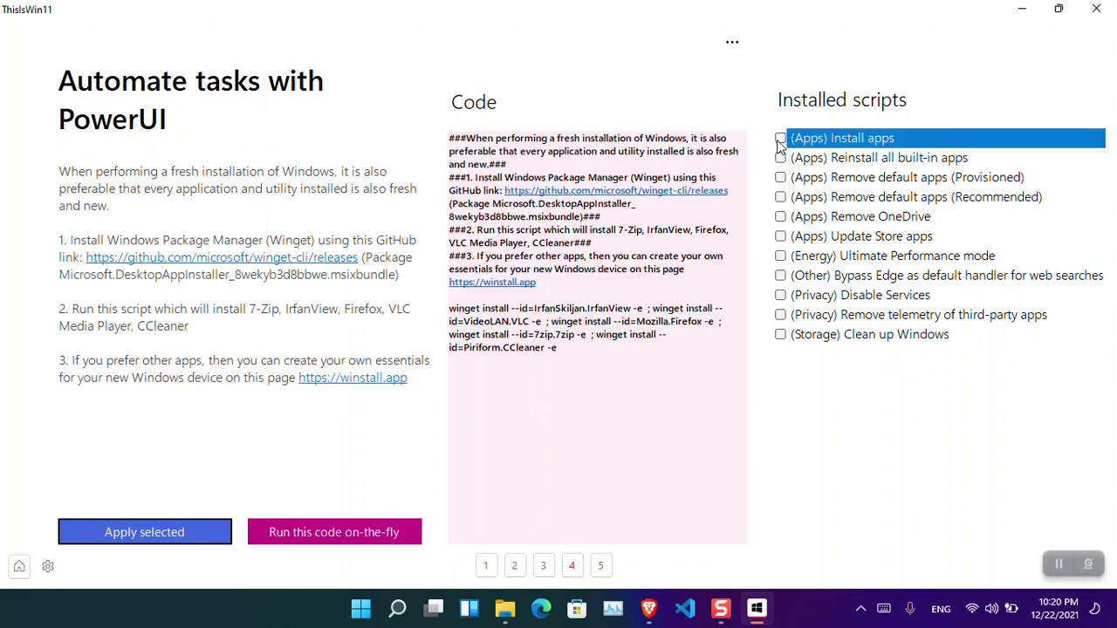
{"action": "left_click", "coordinate": [600, 565]}
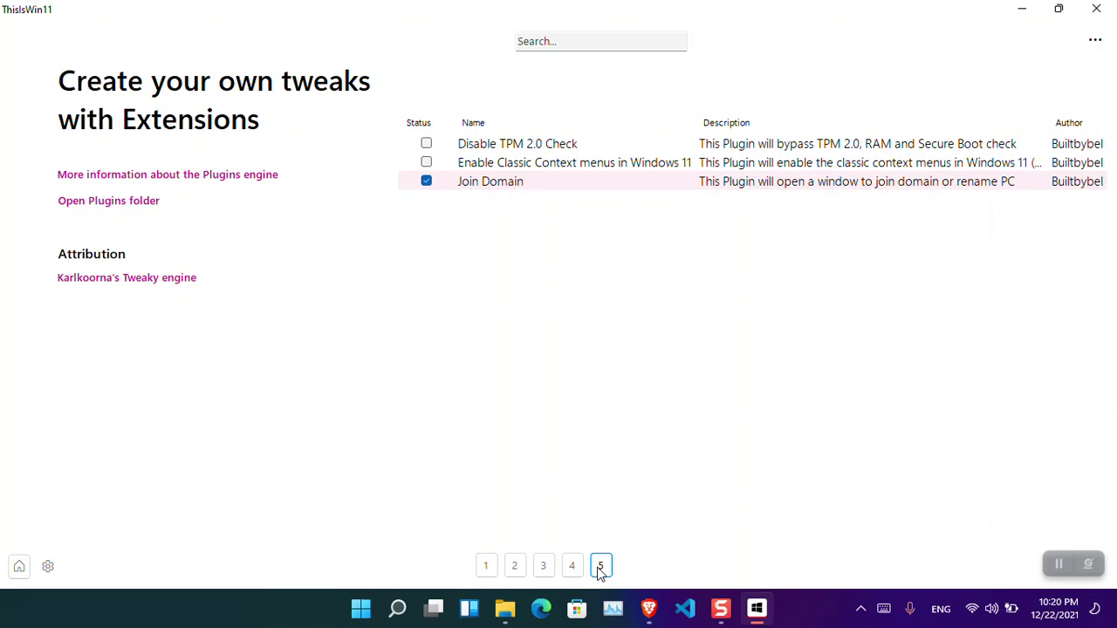
{"action": "left_click", "coordinate": [517, 567]}
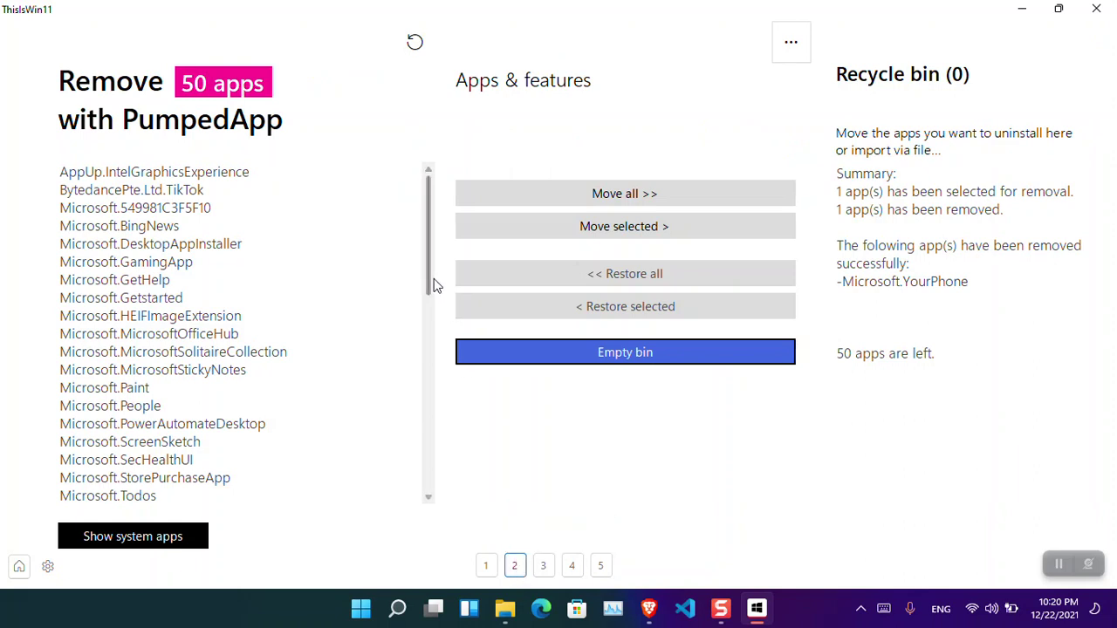
{"action": "left_click", "coordinate": [1097, 10]}
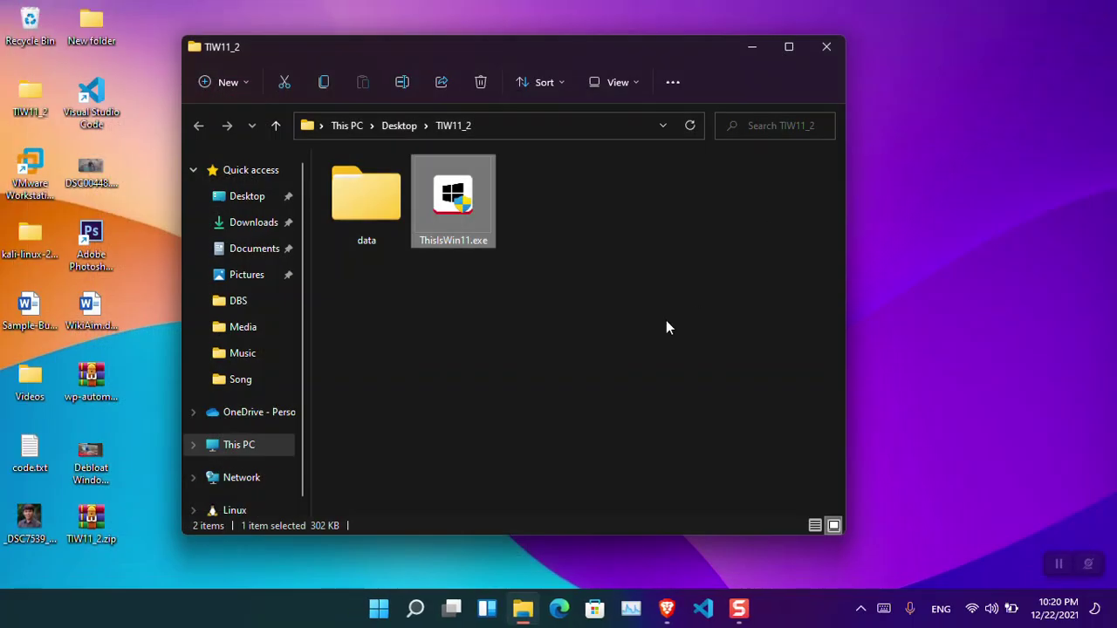
- Close the TIW11_2 folder and select the Get-AppxPackage listing command in Brave's wikigain article
{"action": "left_click", "coordinate": [827, 48]}
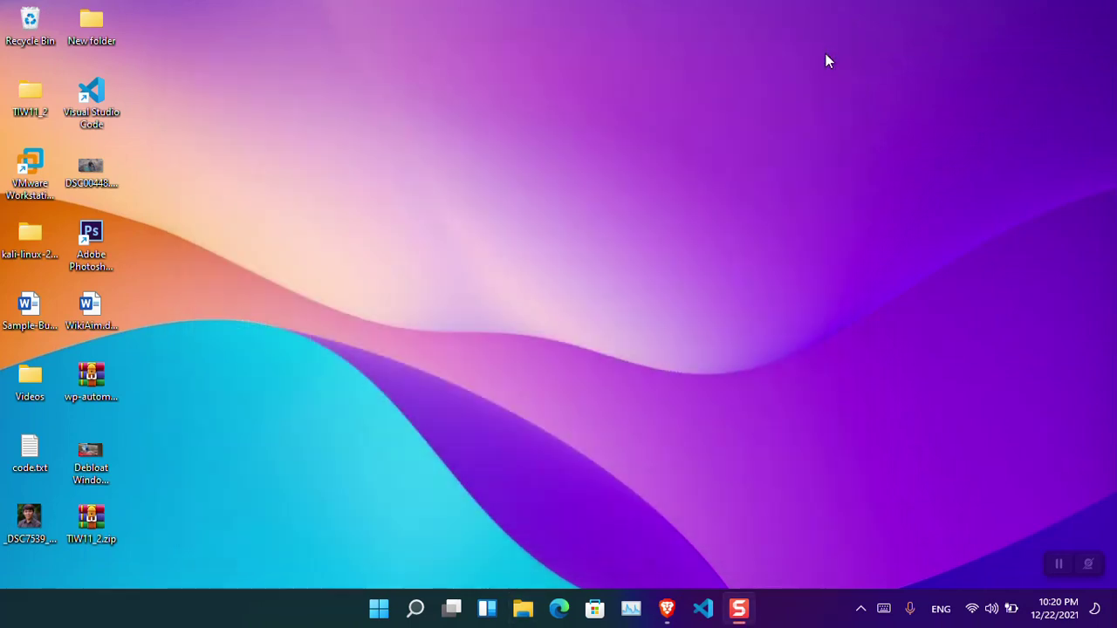
{"action": "left_click", "coordinate": [666, 608]}
{"action": "left_click", "coordinate": [104, 12]}
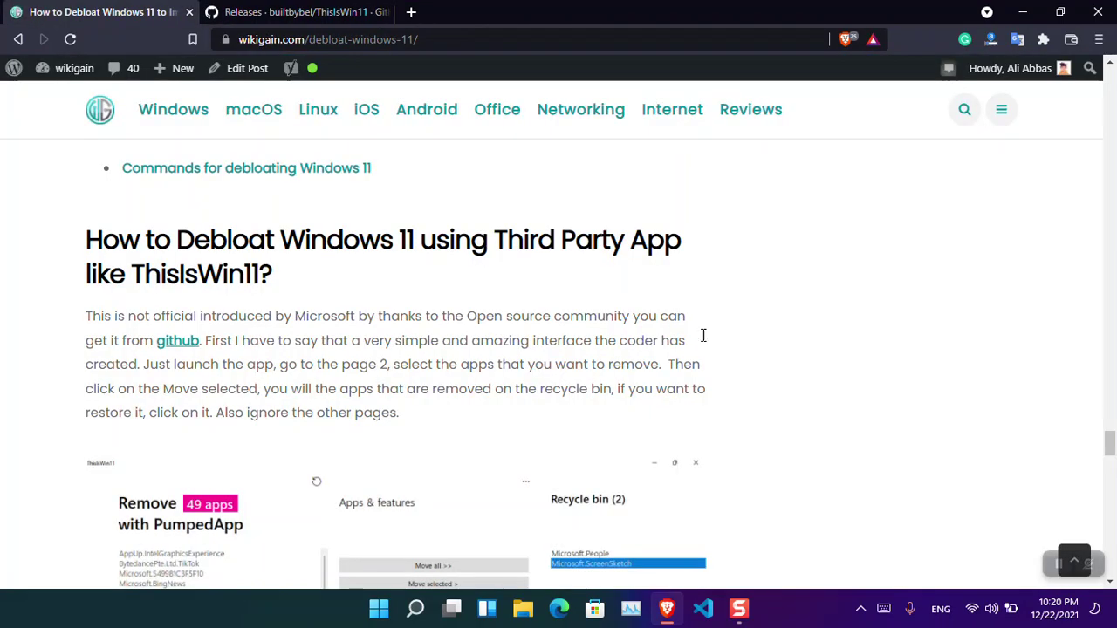
{"action": "left_click_drag", "start_coordinate": [1109, 440], "coordinate": [1110, 295]}
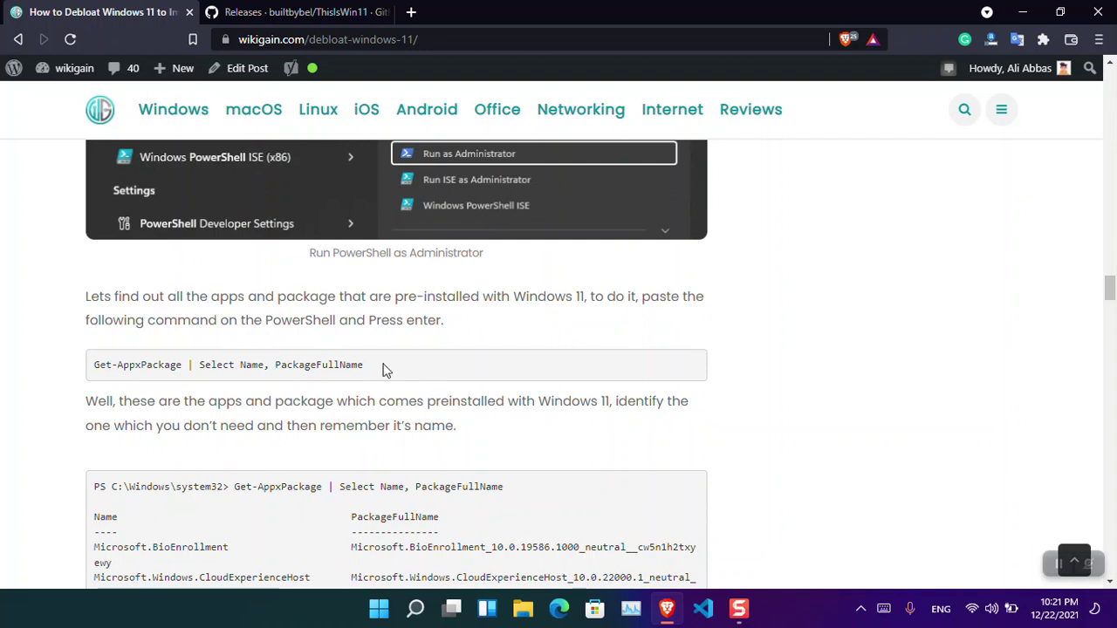
{"action": "left_click_drag", "start_coordinate": [370, 365], "coordinate": [94, 365]}
{"action": "key", "text": "super+c"}
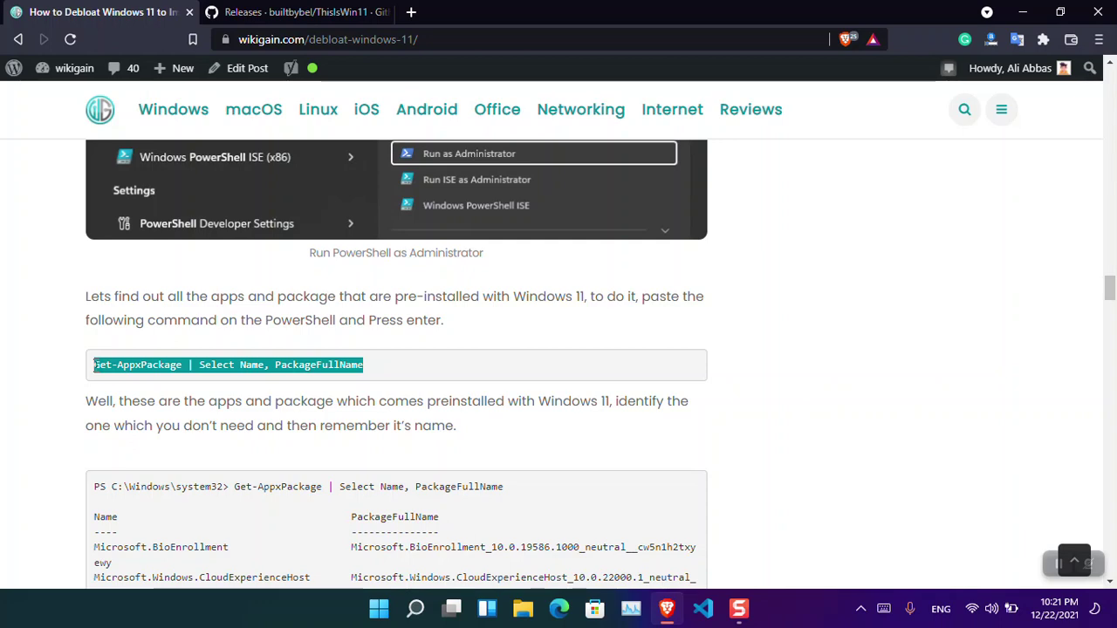
{"action": "key", "text": "super"}
- Run Get-AppxPackage | Select Name, PackageFullName in a maximized administrator PowerShell window
{"action": "type", "text": "powershe"}
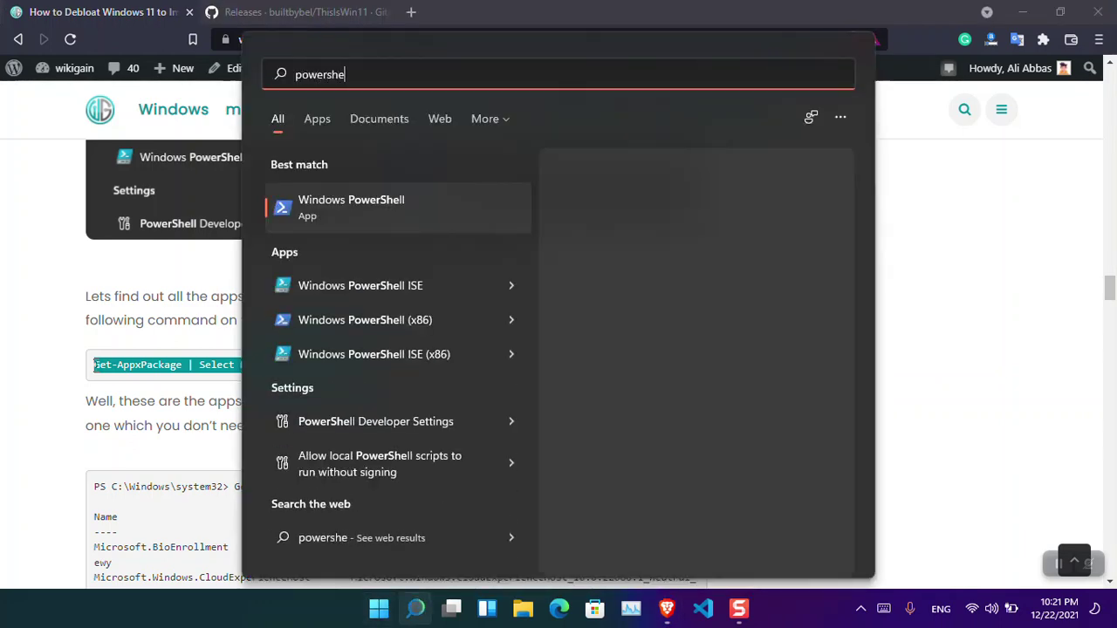
{"action": "type", "text": "ll"}
{"action": "key", "text": "Tab"}
{"action": "key", "text": "Down"}
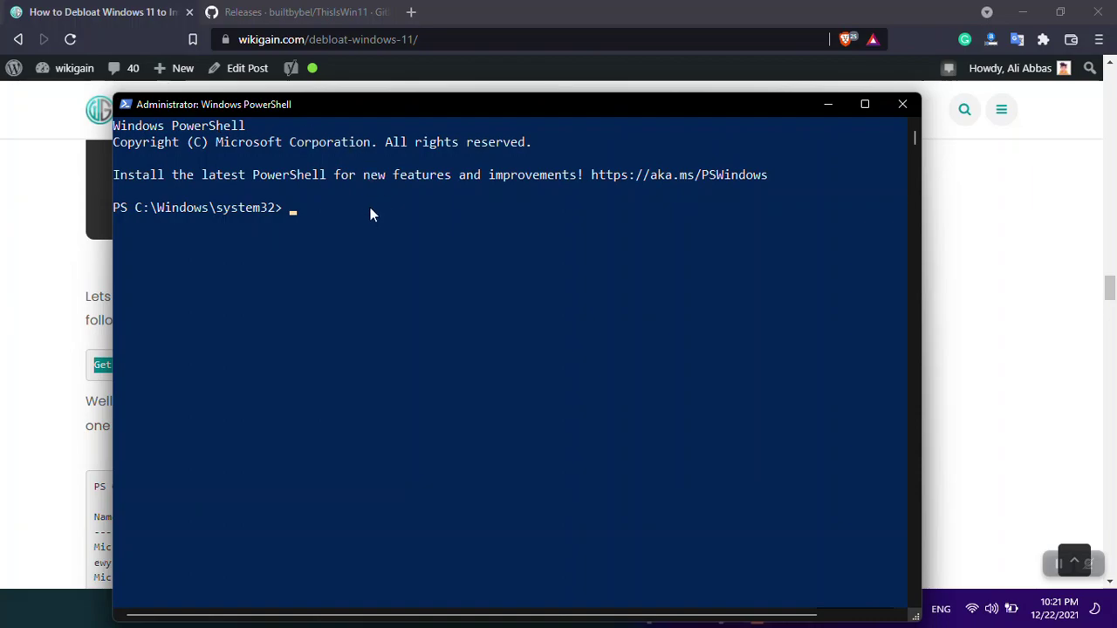
{"action": "right_click", "coordinate": [368, 222]}
{"action": "key", "text": "Return"}
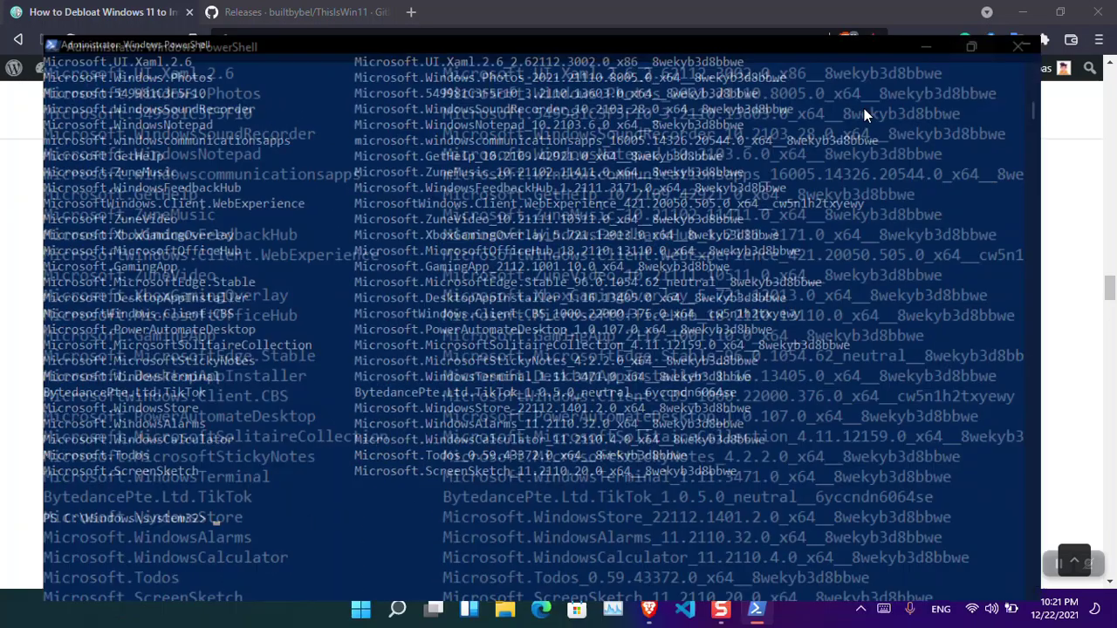
{"action": "left_click", "coordinate": [864, 105]}
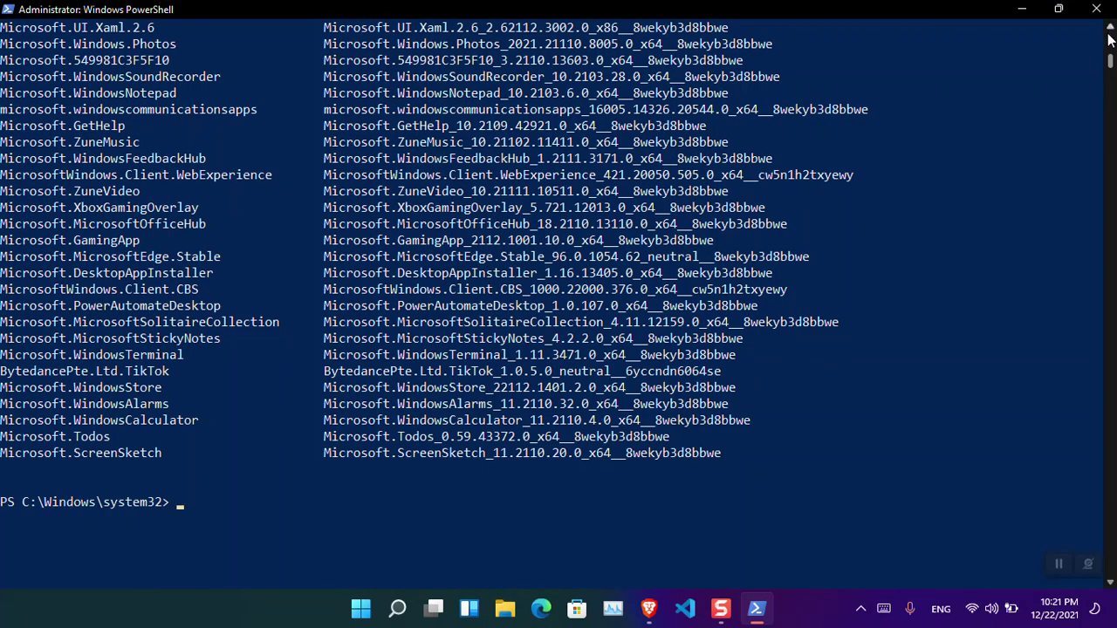
{"action": "scroll", "coordinate": [1111, 72], "scroll_direction": "up", "scroll_amount": 15}
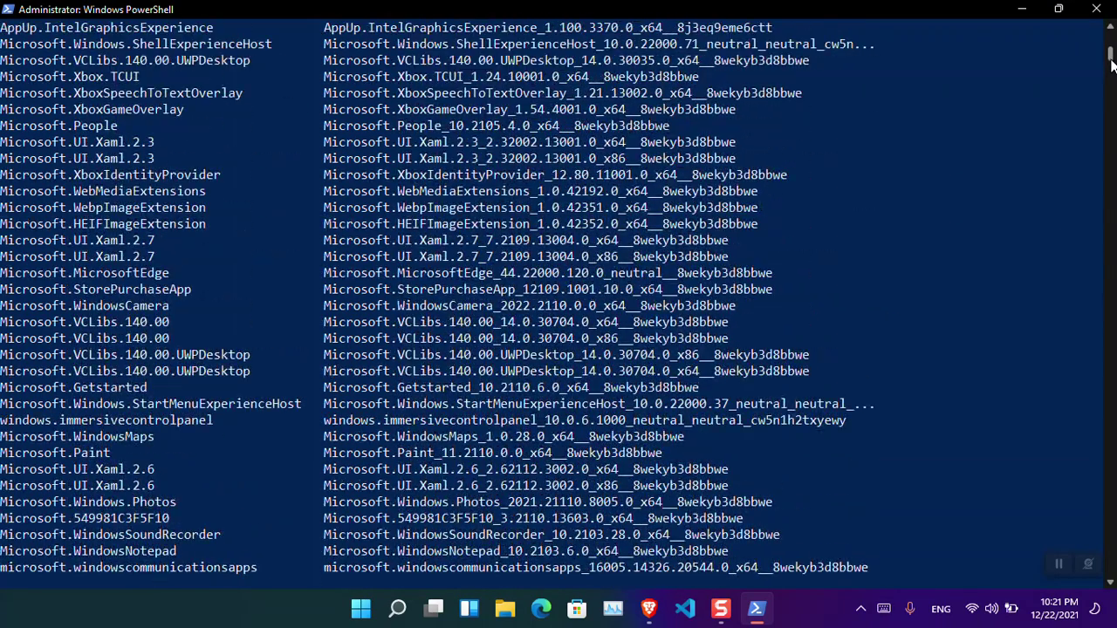
{"action": "mouse_move", "coordinate": [1110, 59]}
{"action": "left_mouse_down"}
{"action": "mouse_move", "coordinate": [1110, 46]}
{"action": "mouse_move", "coordinate": [1111, 150]}
{"action": "mouse_move", "coordinate": [1110, 54]}
{"action": "left_mouse_up"}
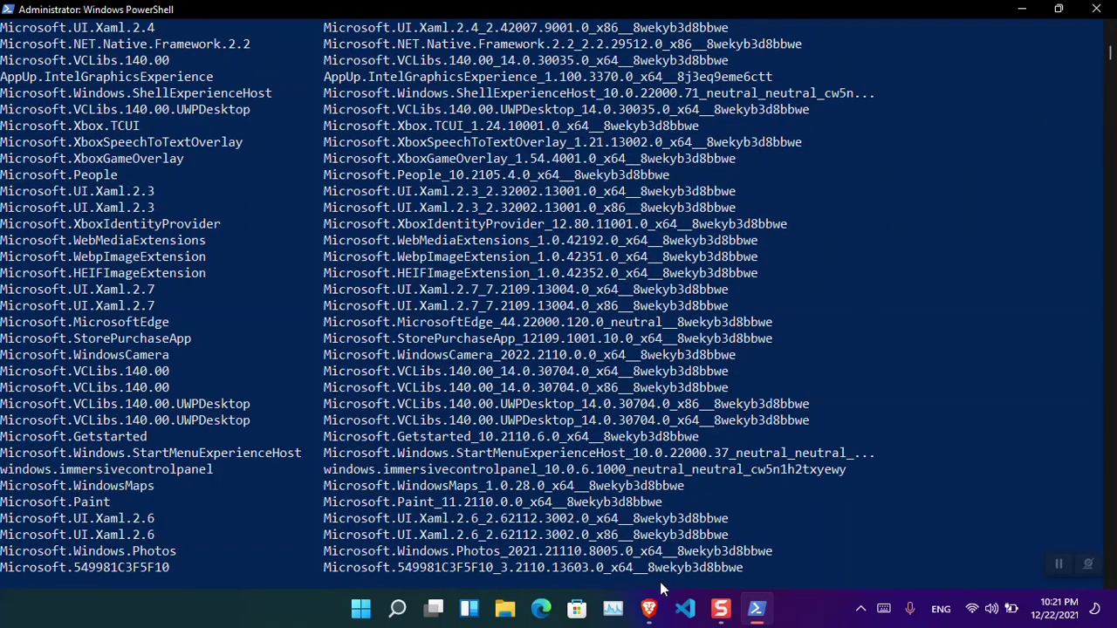
- Find and select the article's Get-AppxPackage <AppName> | Remove-AppxPackage command, with its Microsoft.BingWeather example
{"action": "left_click", "coordinate": [648, 608]}
{"action": "scroll", "coordinate": [629, 428], "scroll_direction": "down", "scroll_amount": 10}
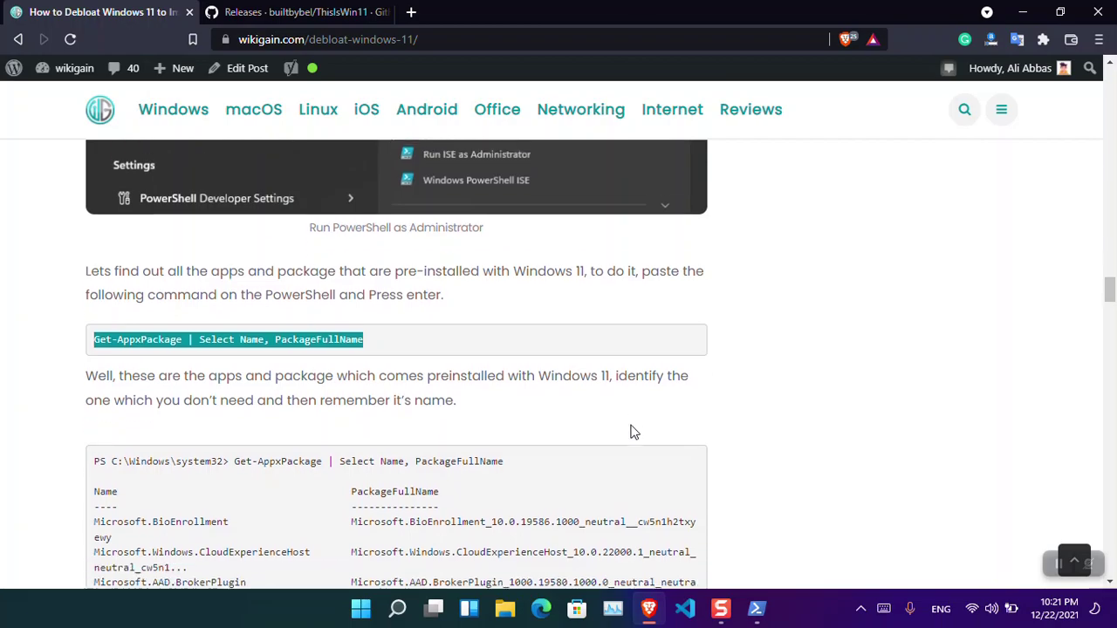
{"action": "scroll", "coordinate": [630, 427], "scroll_direction": "down", "scroll_amount": 10}
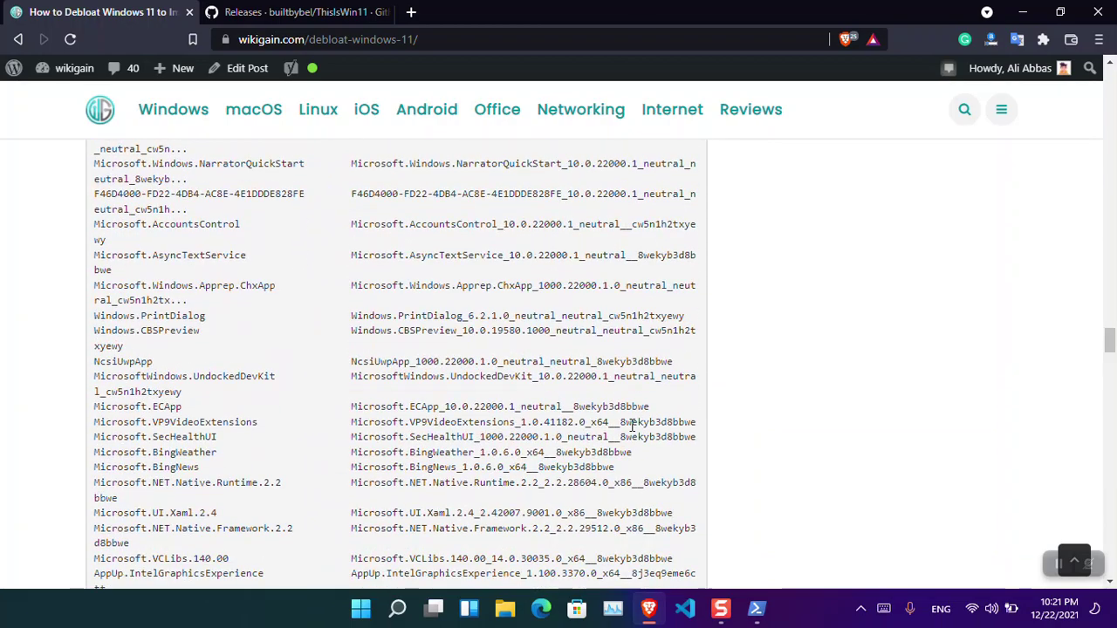
{"action": "scroll", "coordinate": [634, 433], "scroll_direction": "down", "scroll_amount": 10}
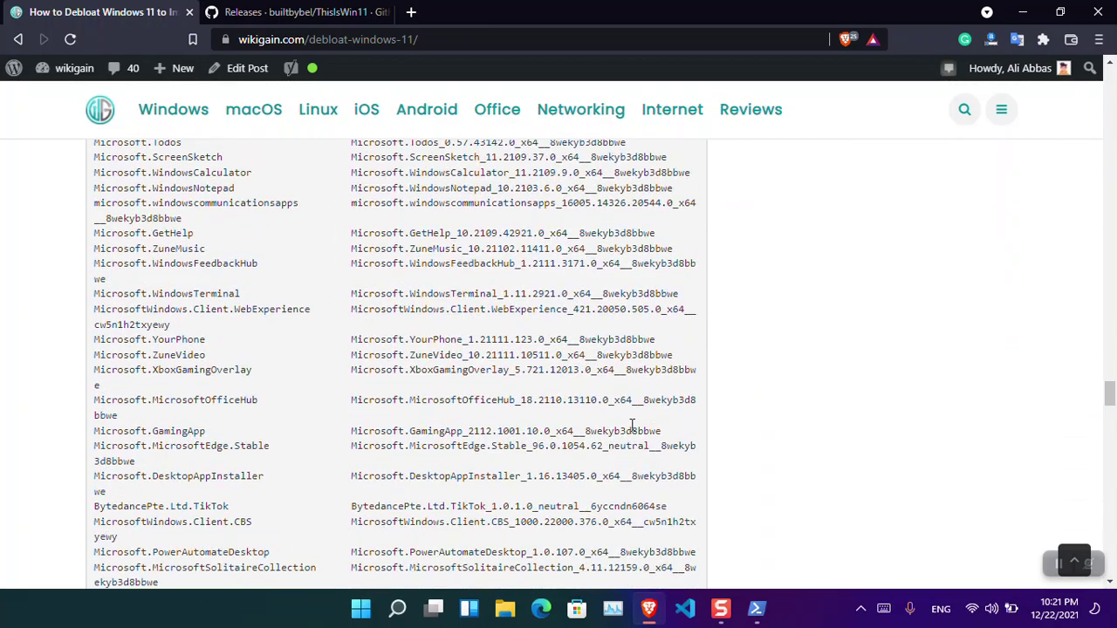
{"action": "scroll", "coordinate": [634, 433], "scroll_direction": "up", "scroll_amount": 2}
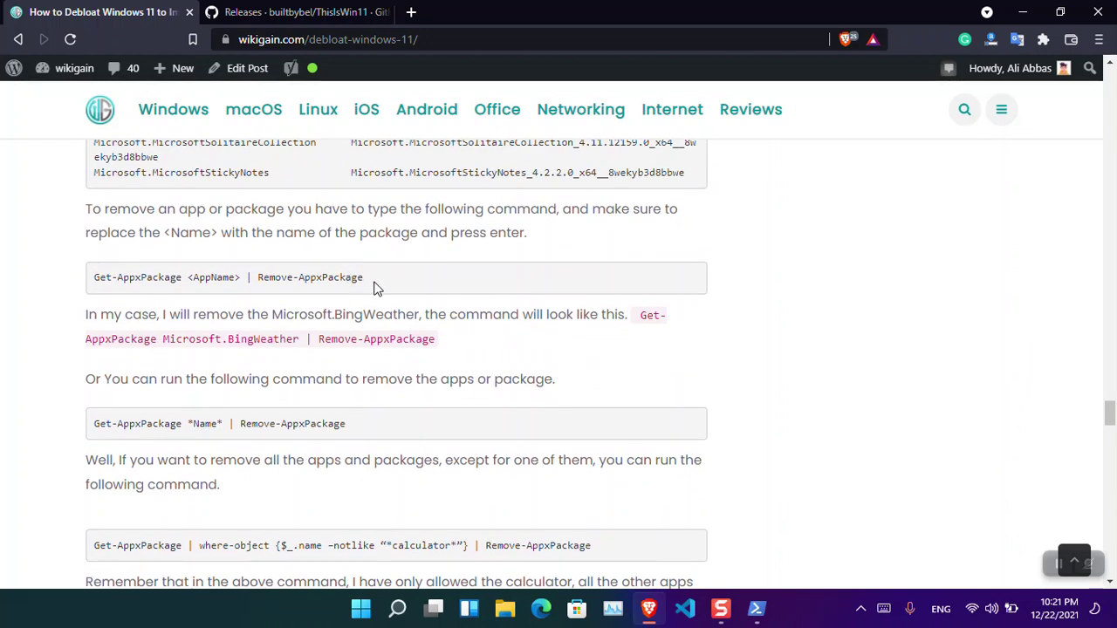
{"action": "left_click_drag", "start_coordinate": [373, 288], "coordinate": [98, 280]}
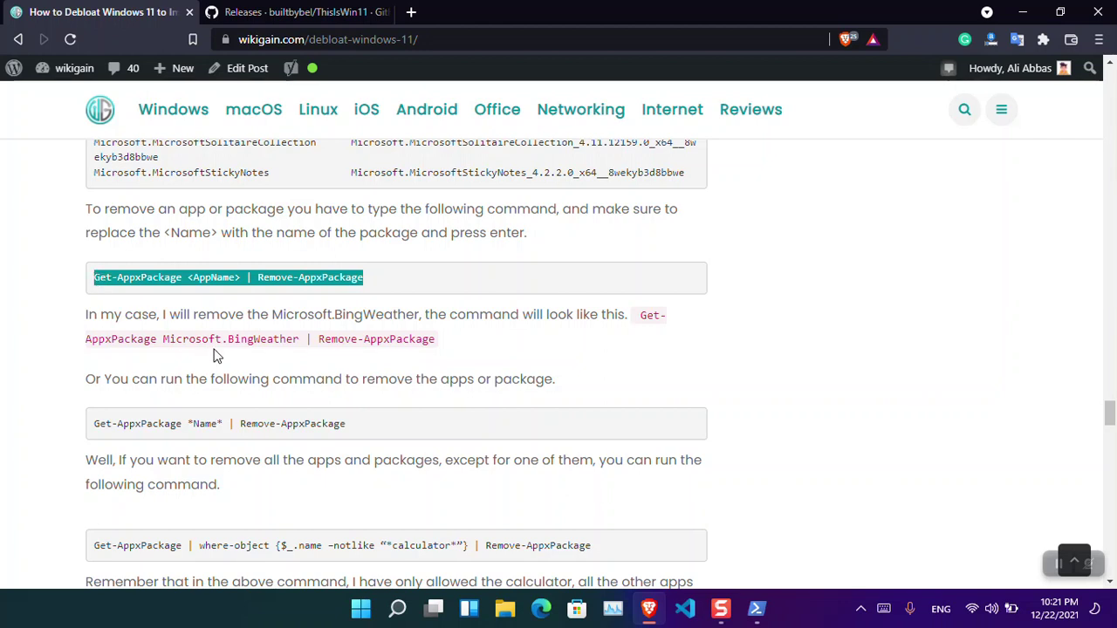
{"action": "double_click", "coordinate": [209, 277]}
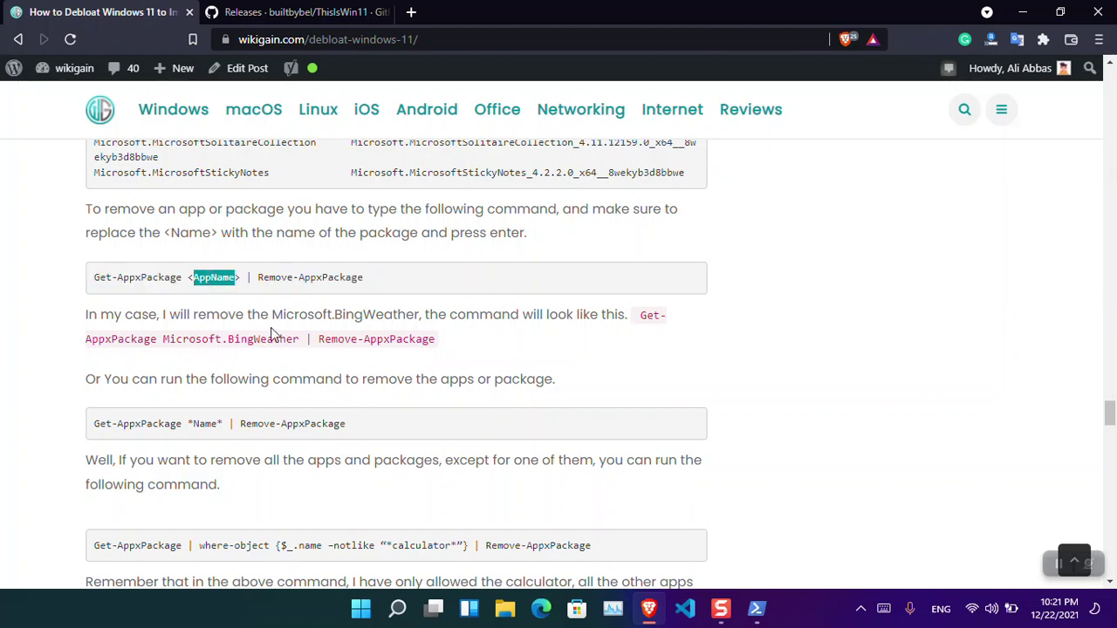
{"action": "left_click_drag", "start_coordinate": [300, 338], "coordinate": [160, 339]}
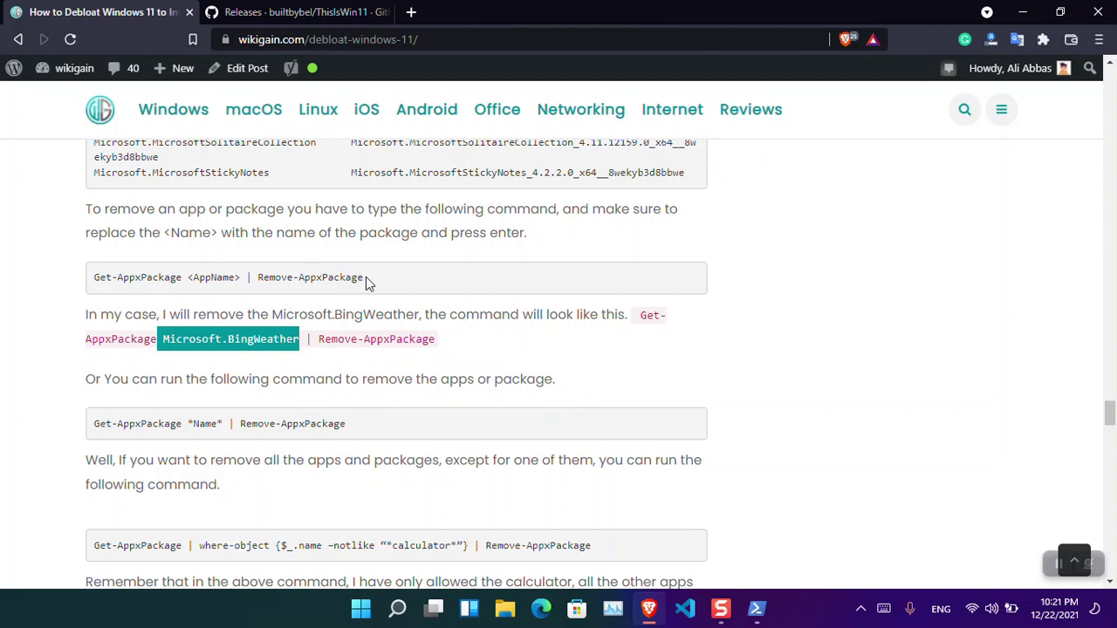
{"action": "left_click_drag", "start_coordinate": [367, 277], "coordinate": [96, 272]}
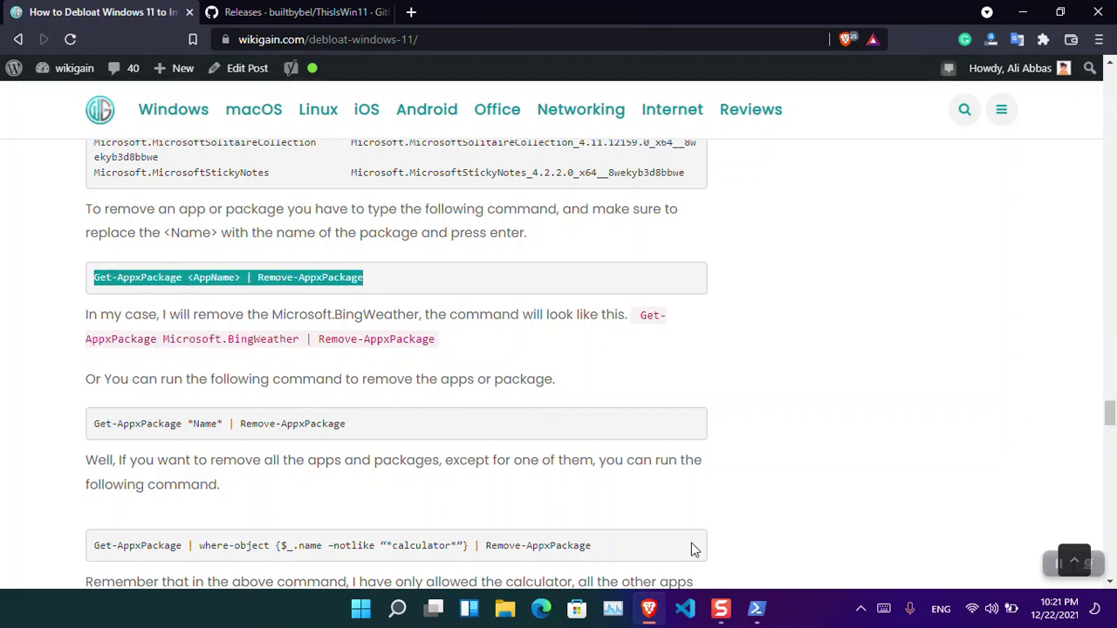
{"action": "left_click", "coordinate": [756, 608]}
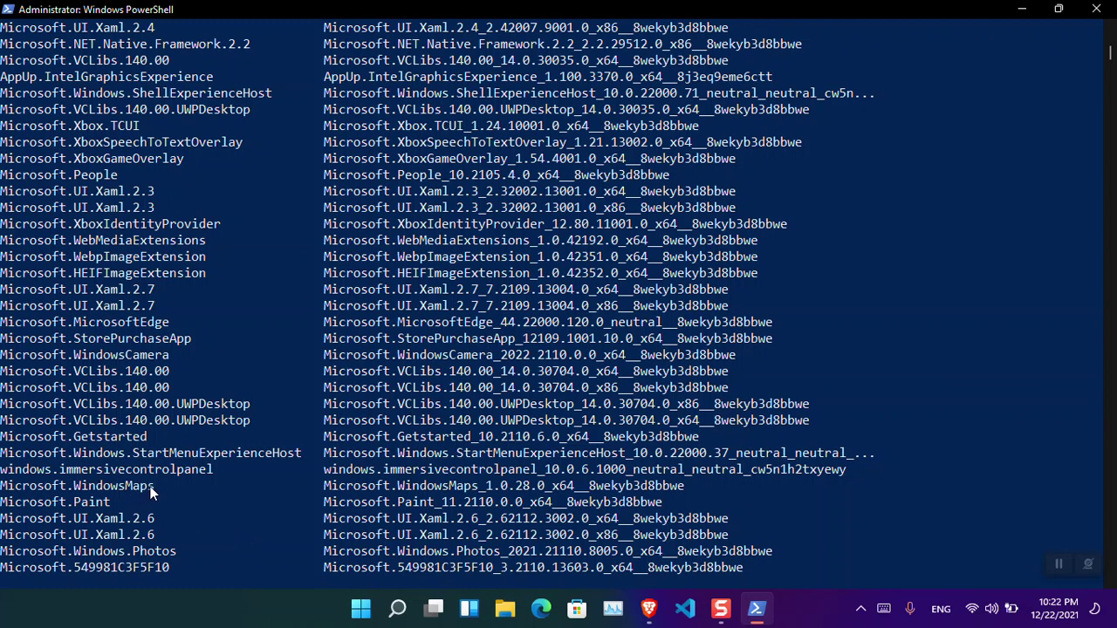
- Copy the Microsoft.Getstarted package name from the console and launch Notepad
{"action": "left_click_drag", "start_coordinate": [157, 486], "coordinate": [82, 471]}
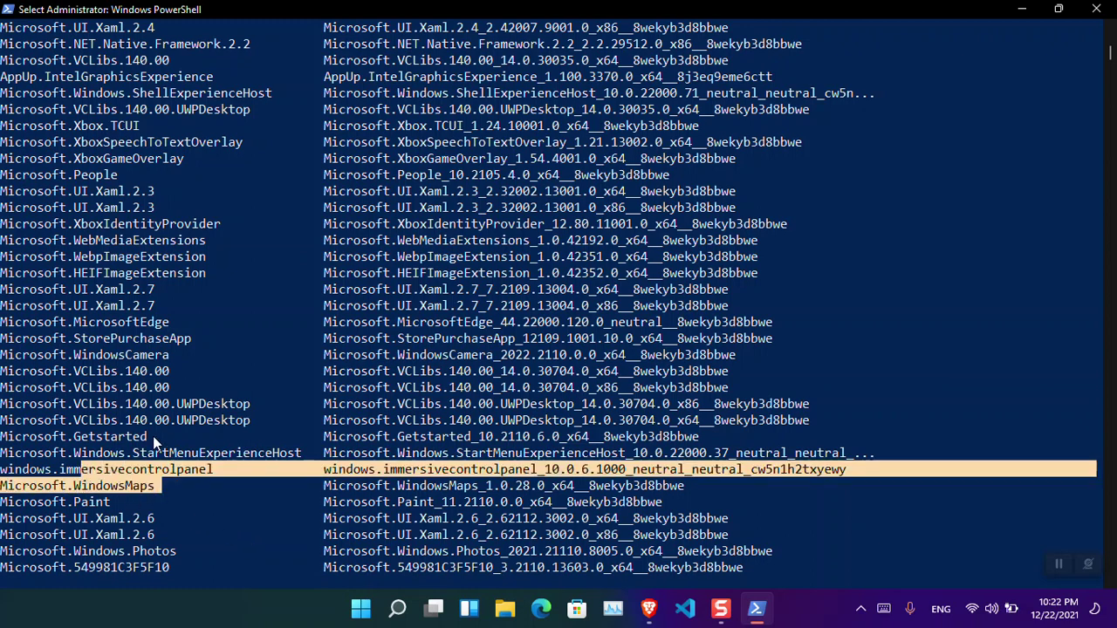
{"action": "left_click_drag", "start_coordinate": [152, 435], "coordinate": [5, 441]}
{"action": "key", "text": "super+c"}
{"action": "right_click", "coordinate": [4, 443]}
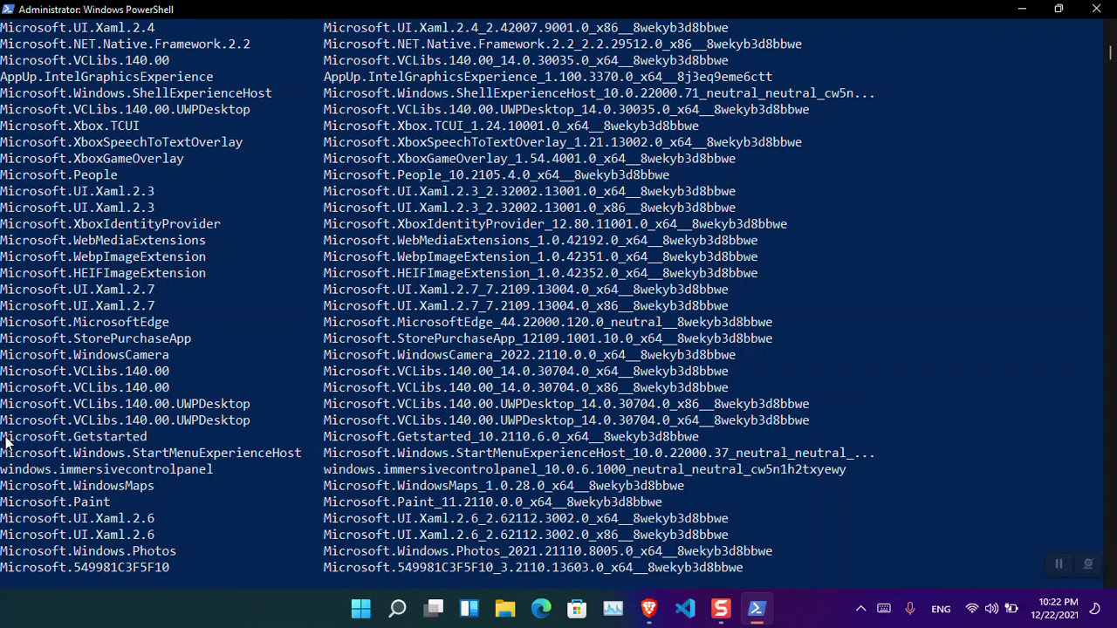
{"action": "key", "text": "super+r"}
{"action": "type", "text": "notepad"}
{"action": "key", "text": "Return"}
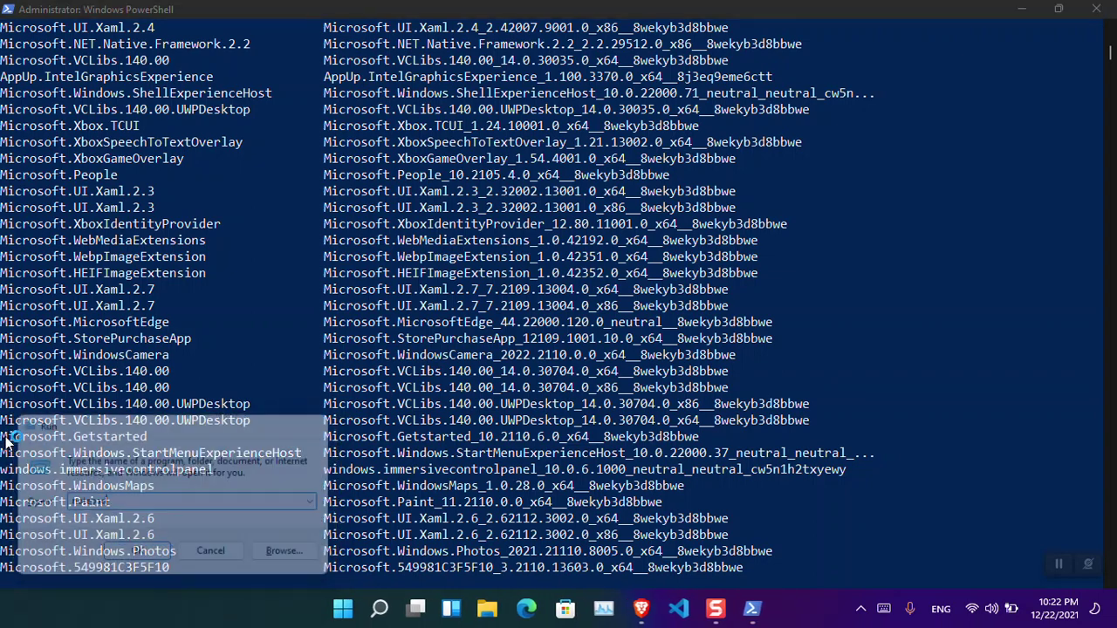
- Paste the removal template in Notepad and replace <AppName> with Microsoft.Getstarted
{"action": "key", "text": "super+v"}
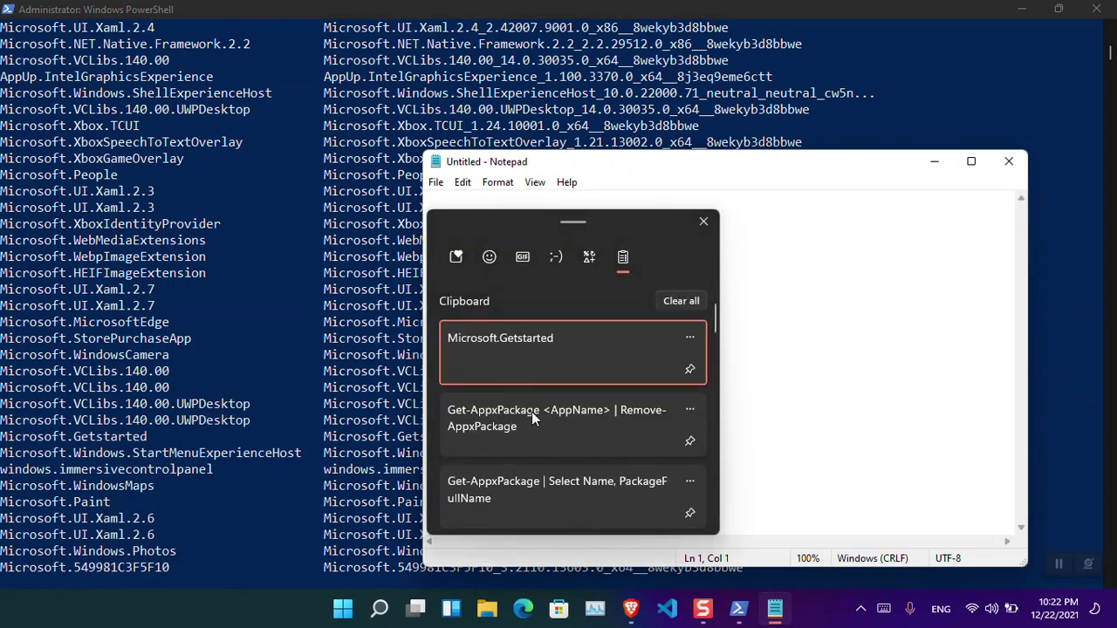
{"action": "left_click", "coordinate": [533, 427]}
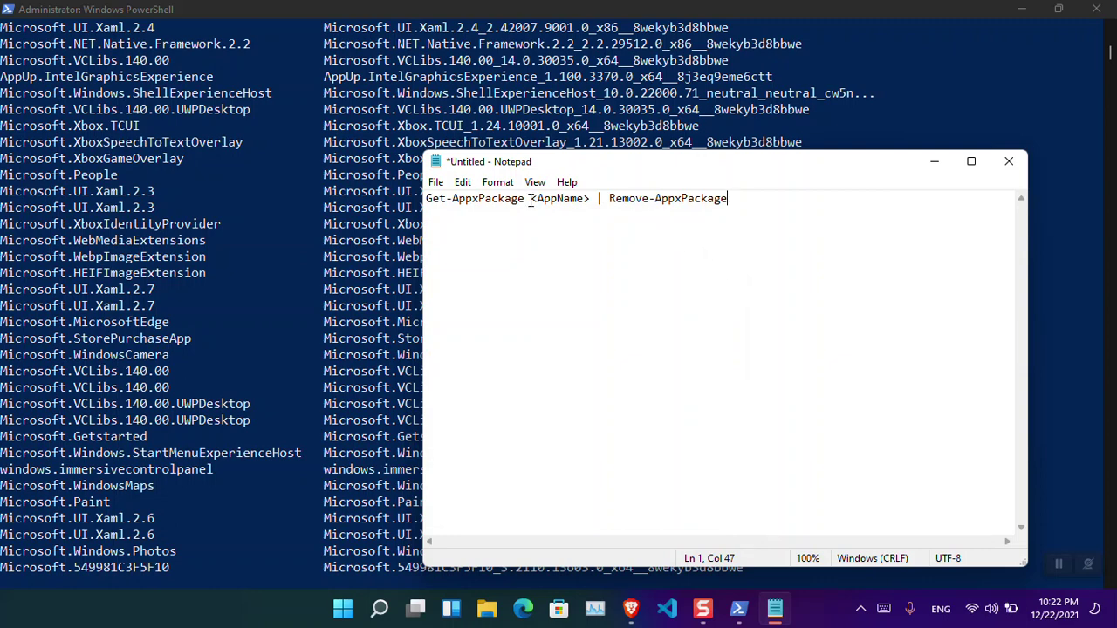
{"action": "left_click_drag", "start_coordinate": [531, 201], "coordinate": [590, 203]}
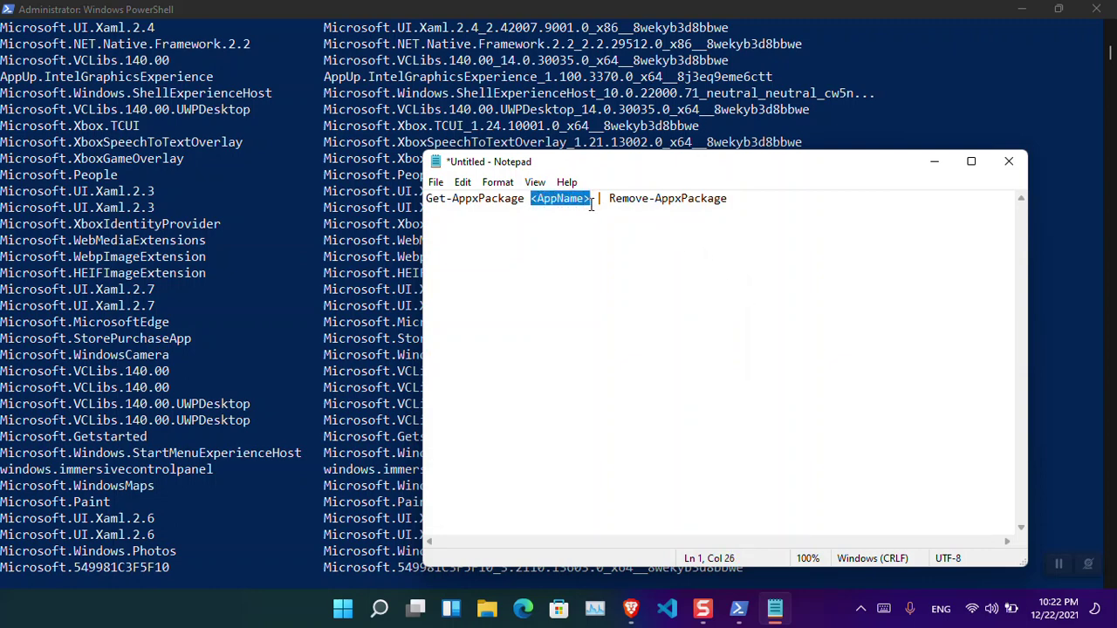
{"action": "key", "text": "super+v"}
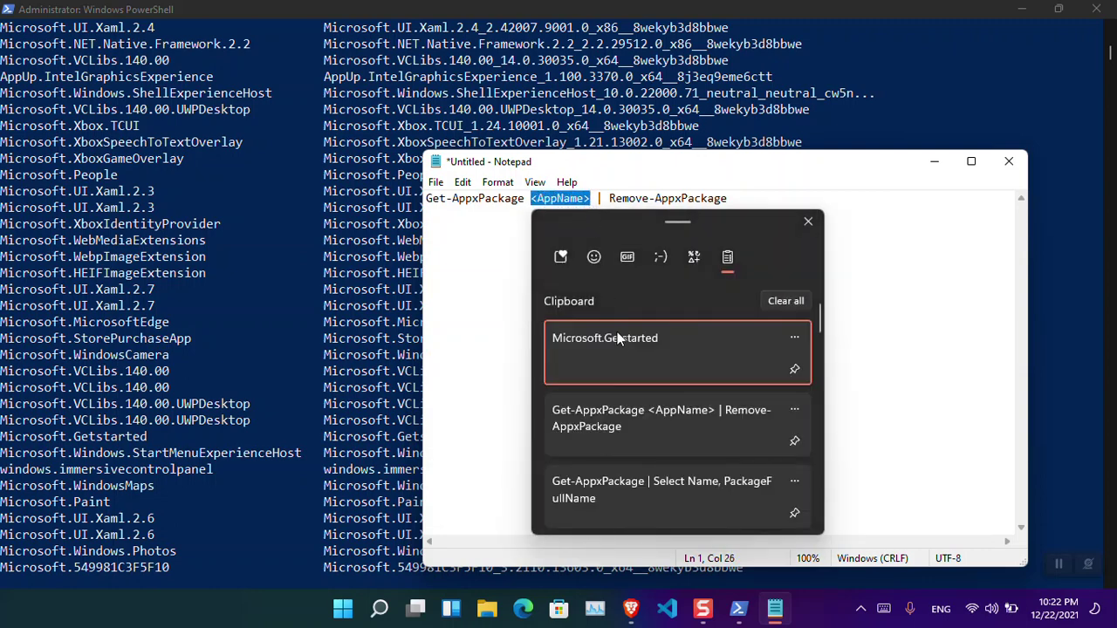
{"action": "left_click", "coordinate": [626, 344]}
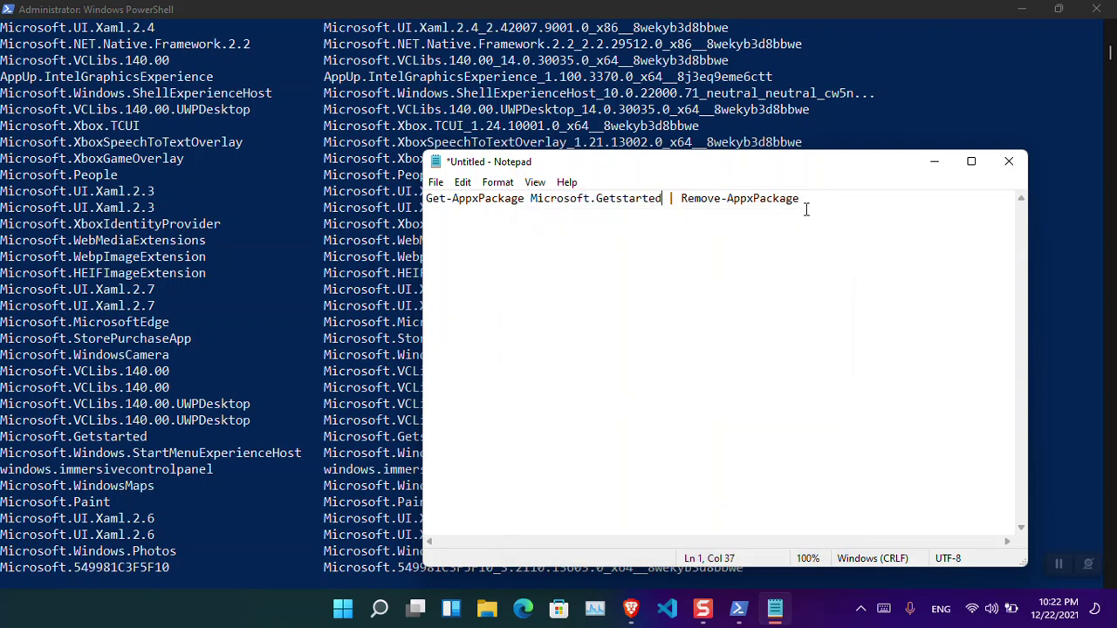
{"action": "left_click_drag", "start_coordinate": [809, 202], "coordinate": [422, 199]}
{"action": "key", "text": "super+c"}
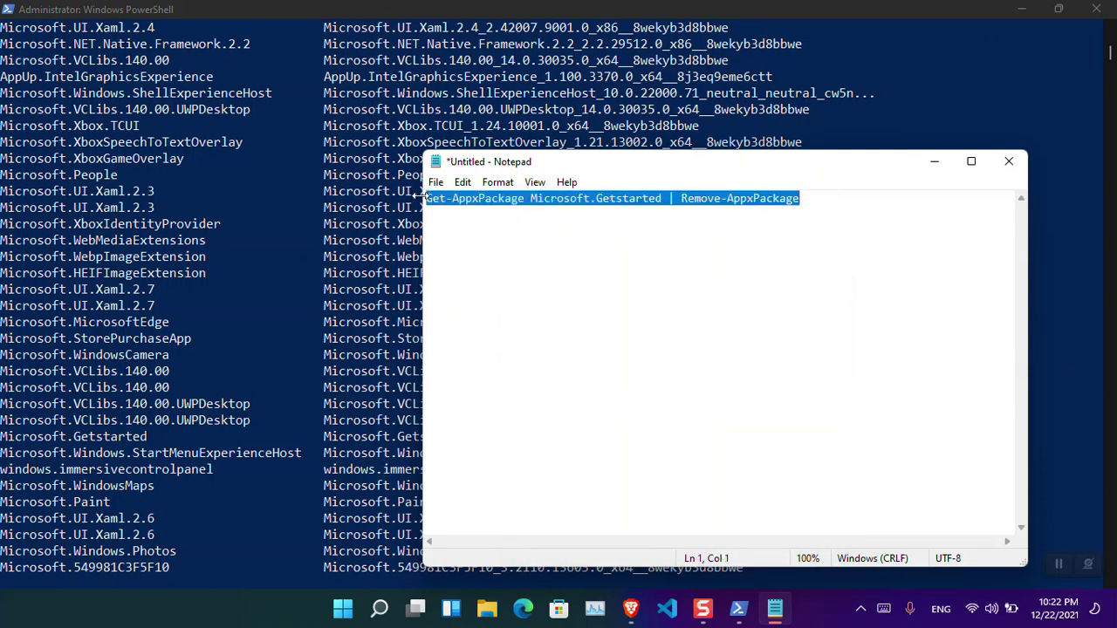
{"action": "left_click", "coordinate": [1045, 154]}
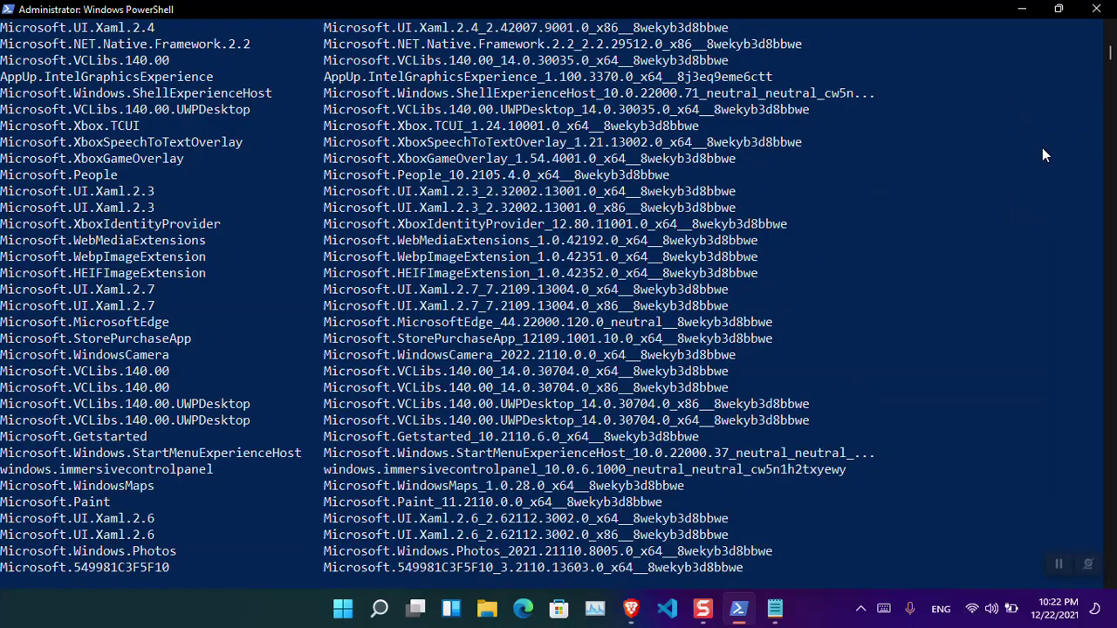
- Clear the console and run Get-AppxPackage Microsoft.Getstarted | Remove-AppxPackage
{"action": "left_click", "coordinate": [1040, 155]}
{"action": "type", "text": "ls"}
{"action": "key", "text": "Return"}
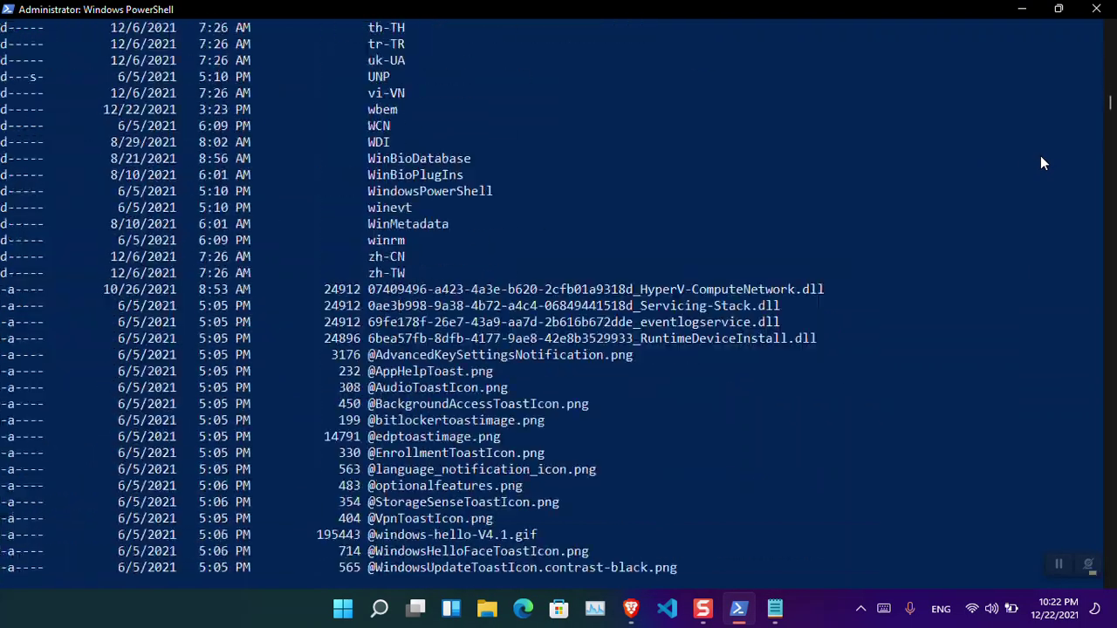
{"action": "type", "text": "cls"}
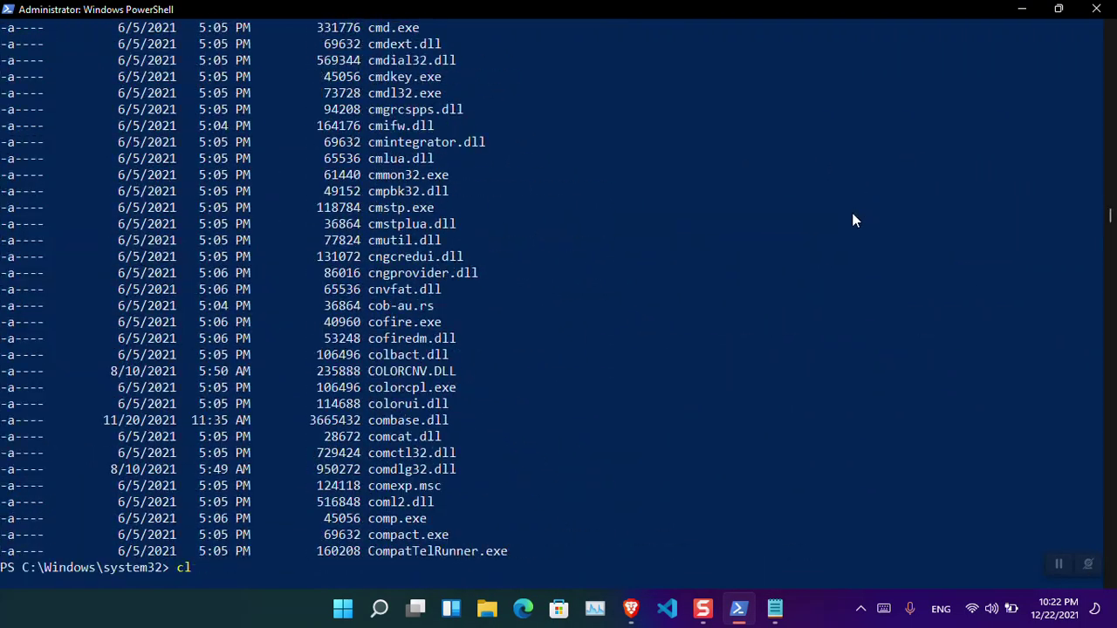
{"action": "key", "text": "Return"}
{"action": "right_click", "coordinate": [474, 161]}
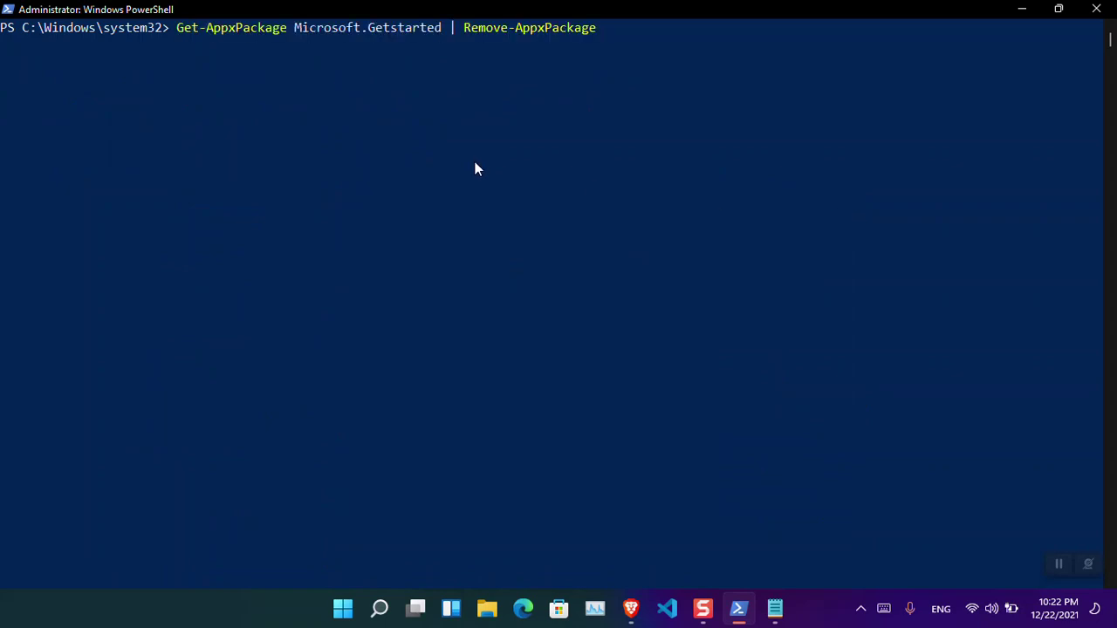
{"action": "key", "text": "Return"}
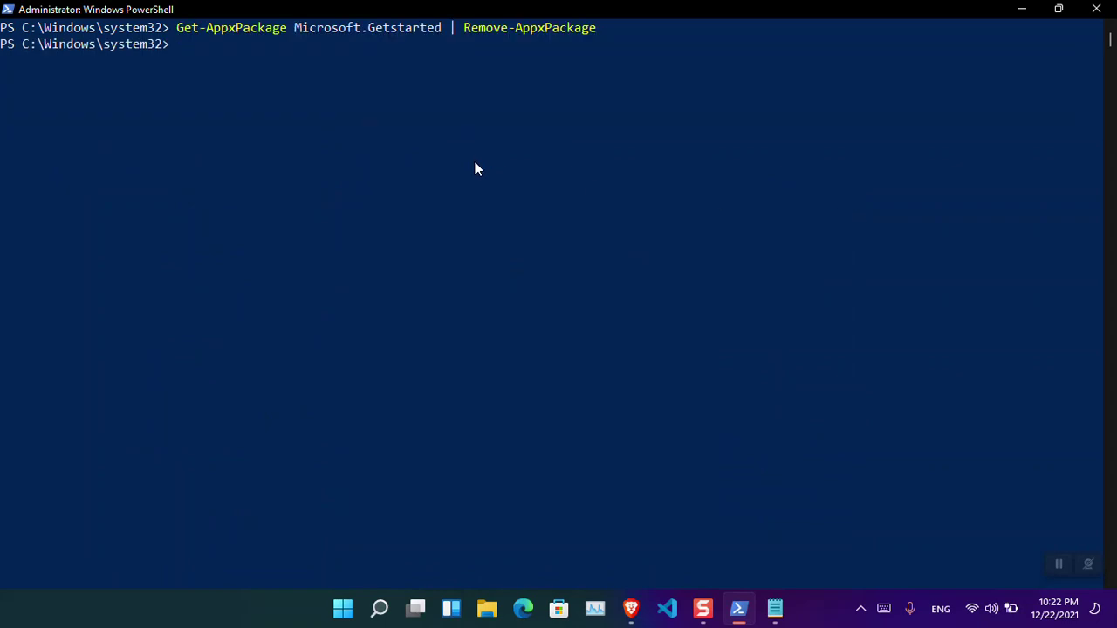
- Launch Get Started from Start search to check the removal, then close it
{"action": "key", "text": "super"}
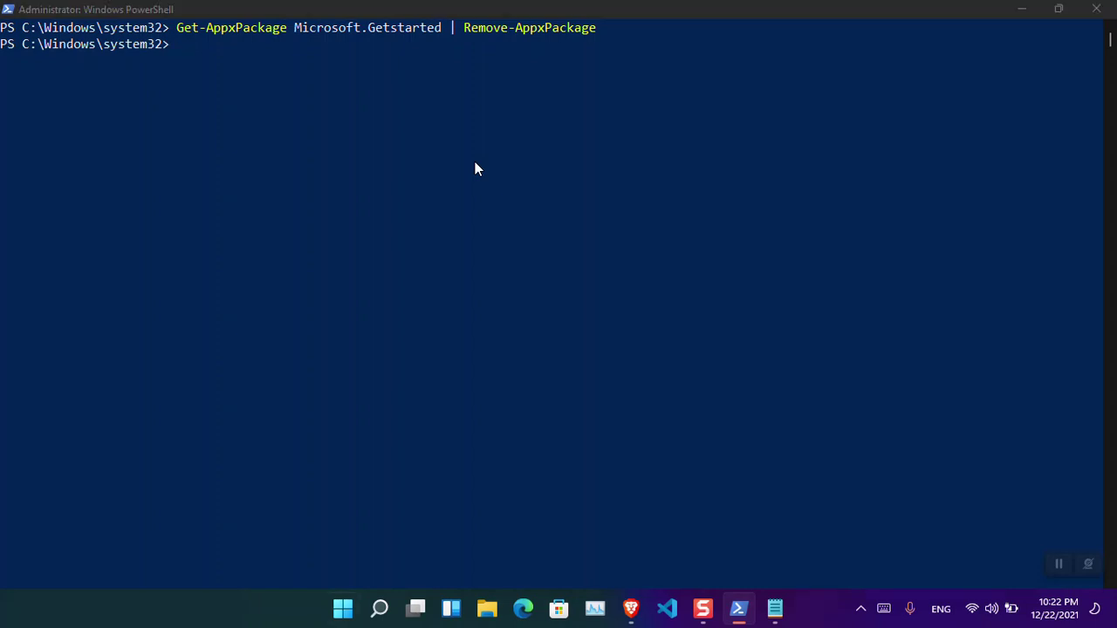
{"action": "type", "text": "get"}
{"action": "key", "text": "Right"}
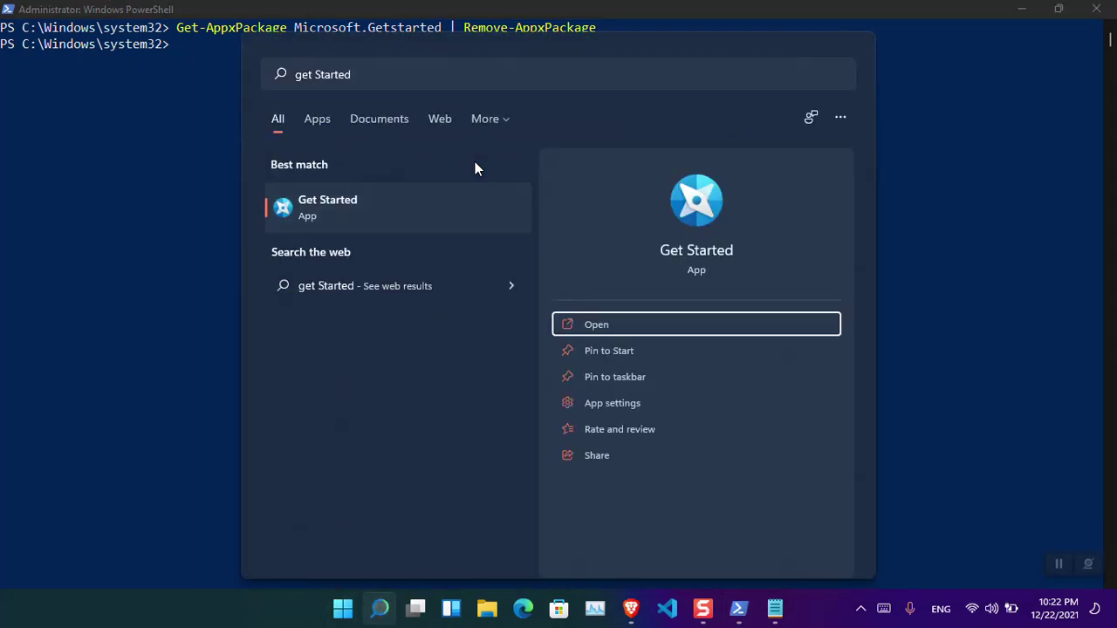
{"action": "key", "text": "Return"}
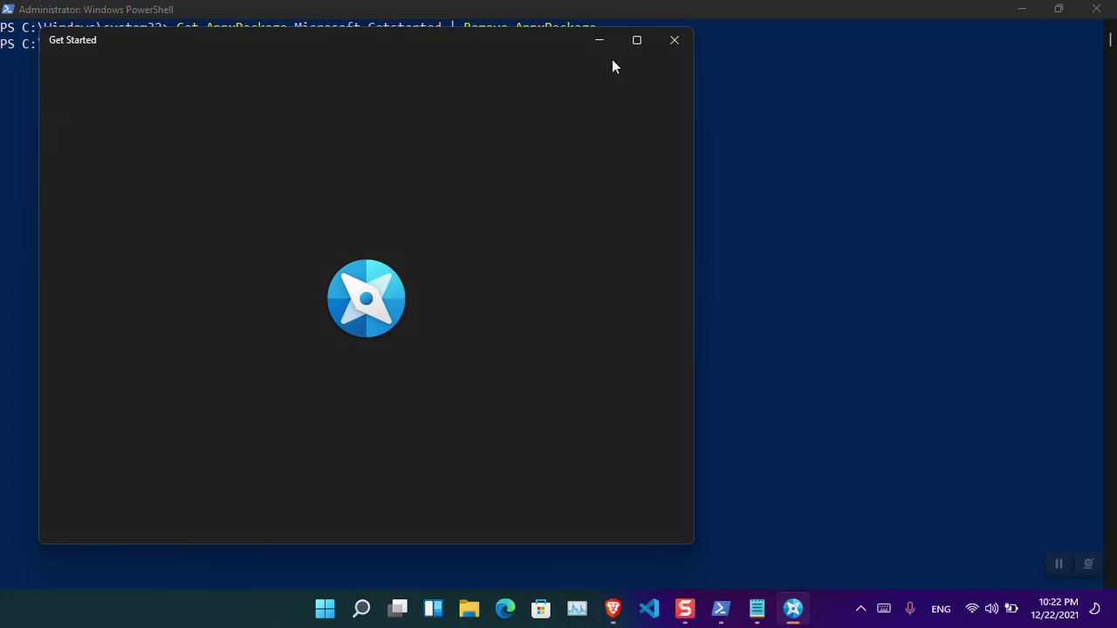
{"action": "left_click", "coordinate": [673, 41]}
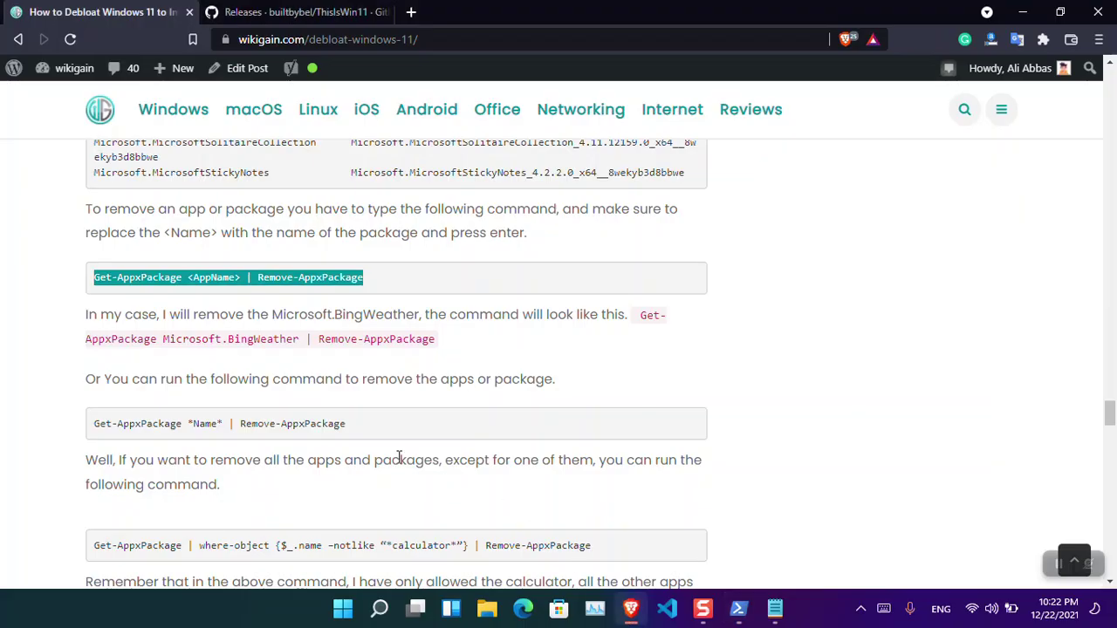
- Highlight the keep-calculator where-object and -AllUsers restore commands, then open the debloating commands list
{"action": "scroll", "coordinate": [372, 452], "scroll_direction": "down", "scroll_amount": 3}
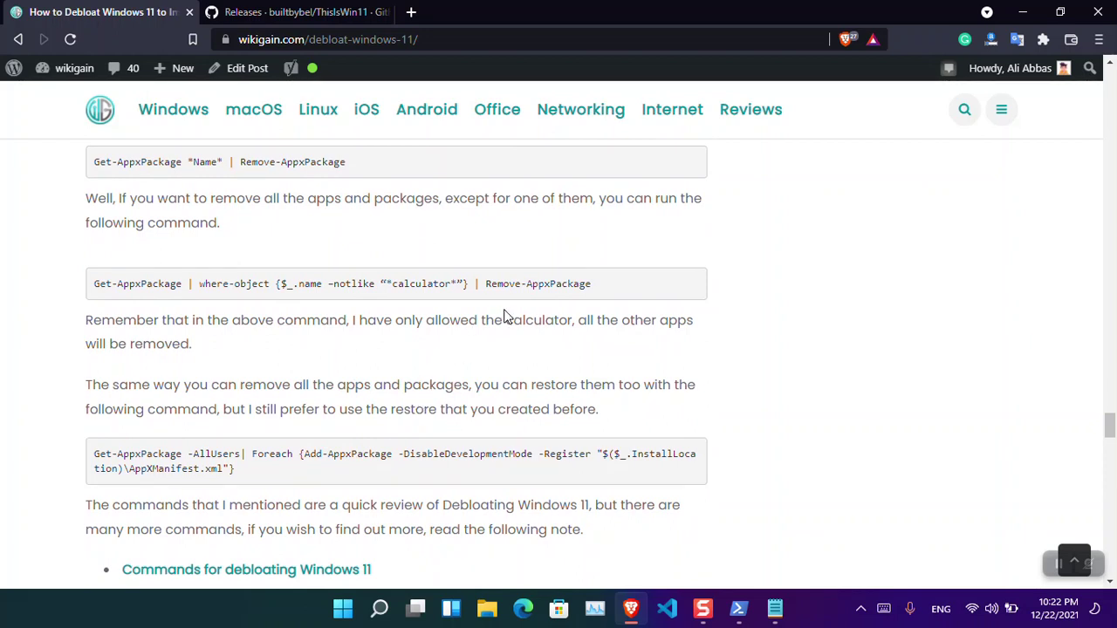
{"action": "double_click", "coordinate": [418, 283]}
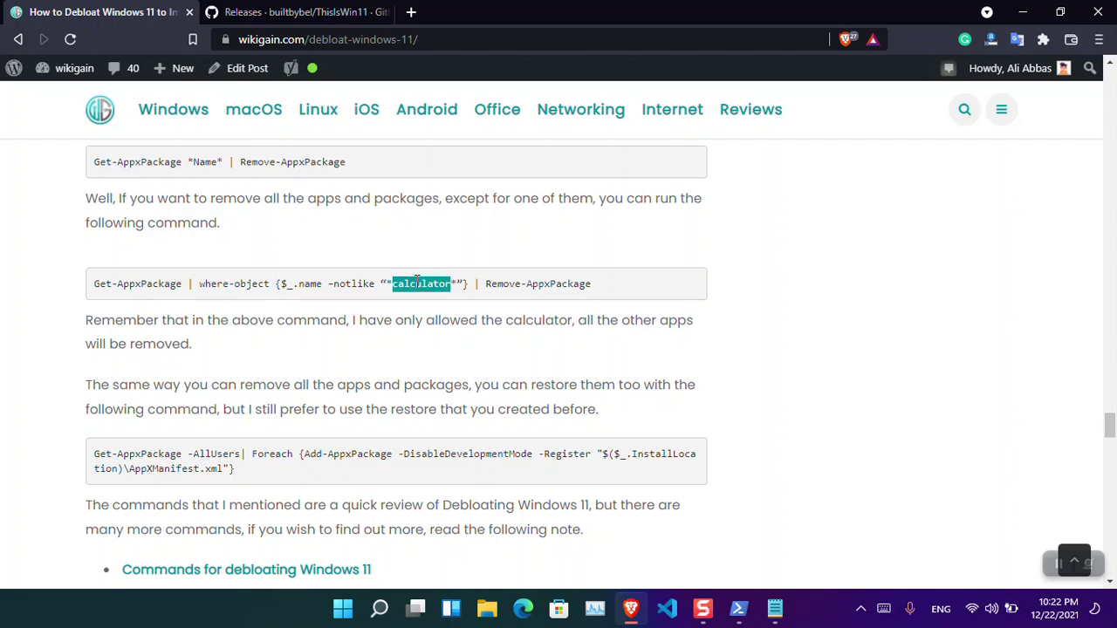
{"action": "left_click_drag", "start_coordinate": [602, 284], "coordinate": [72, 291]}
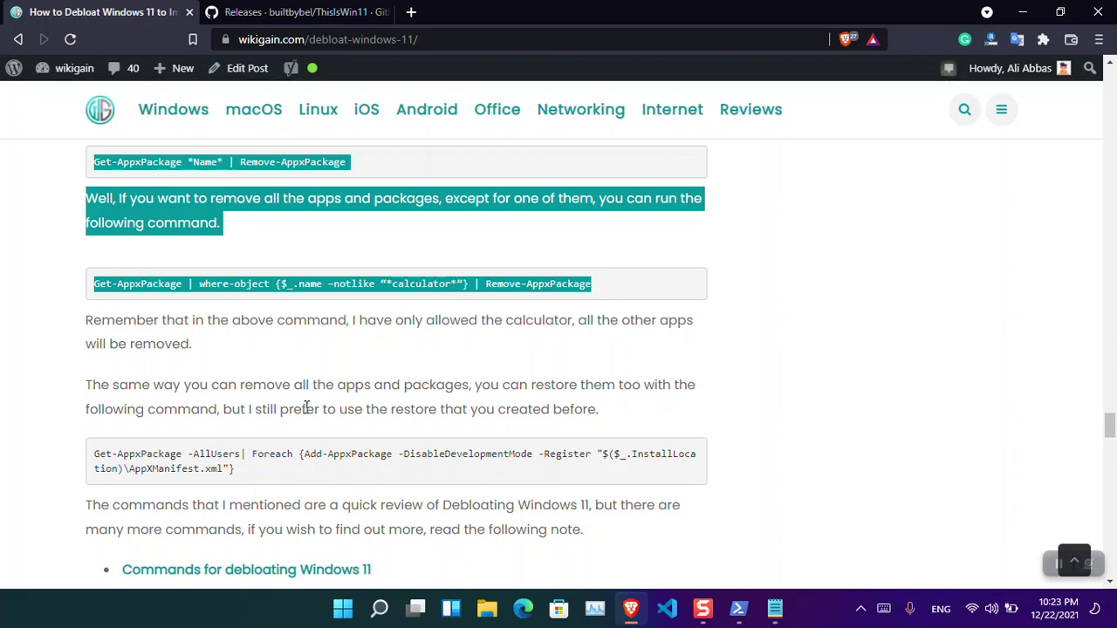
{"action": "left_click_drag", "start_coordinate": [248, 468], "coordinate": [94, 455]}
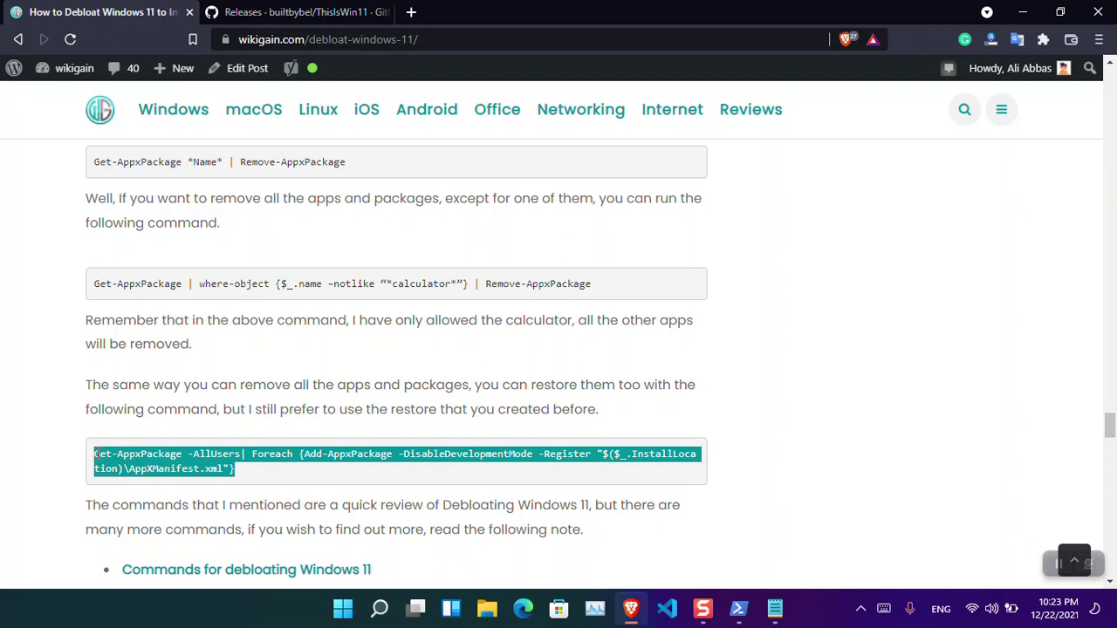
{"action": "left_click", "coordinate": [204, 576]}
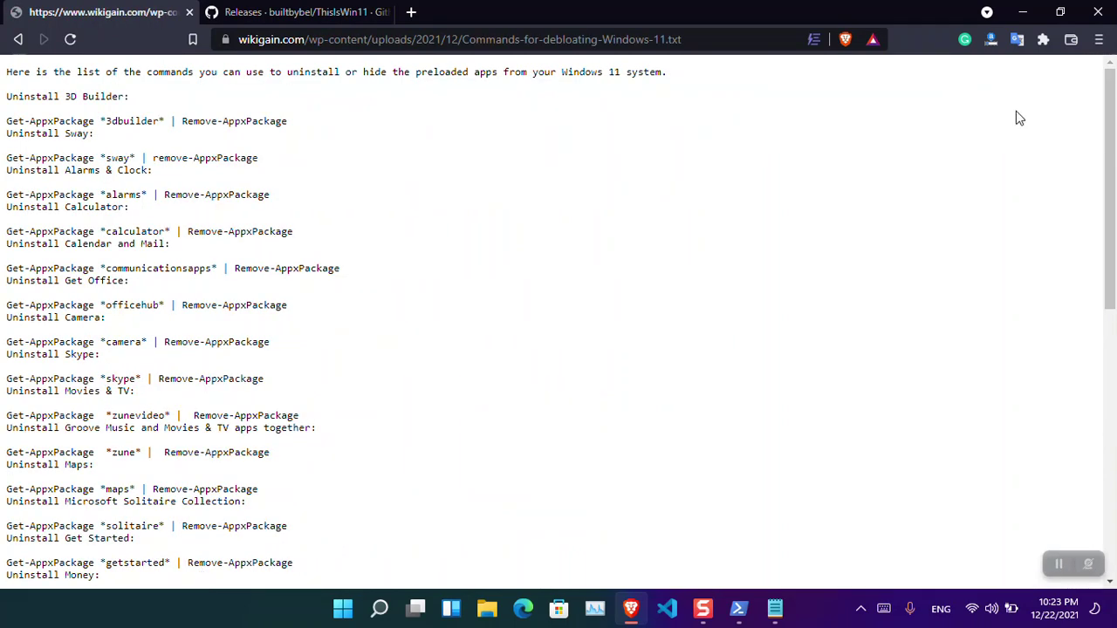
- Scroll through the Commands-for-debloating-Windows-11.txt removal commands, then go back to the article
{"action": "left_click_drag", "start_coordinate": [1112, 116], "coordinate": [1114, 496]}
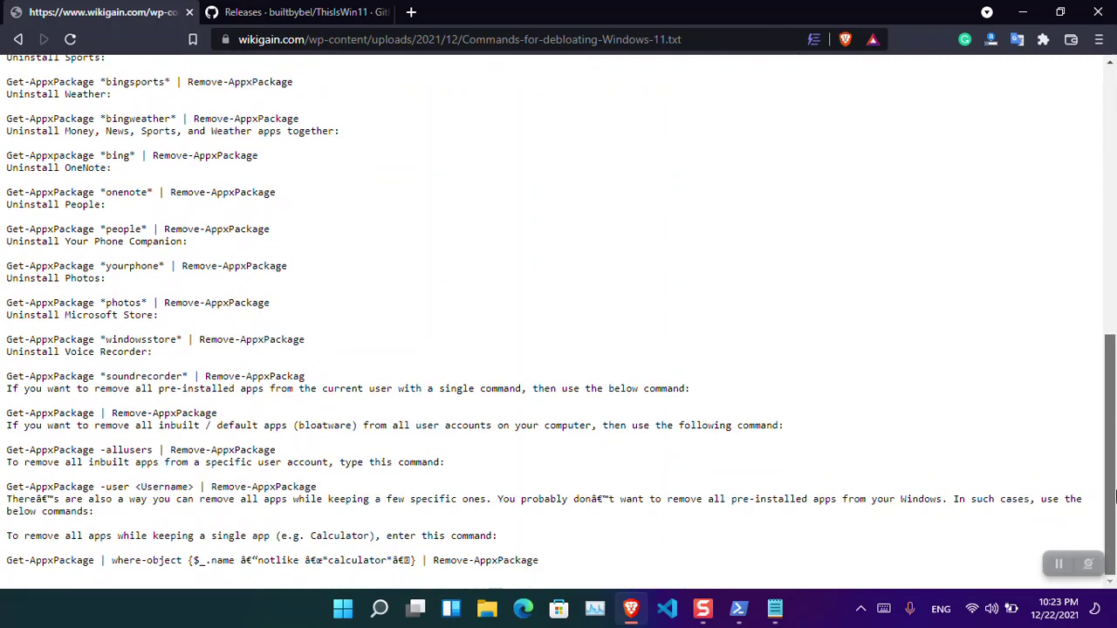
{"action": "left_click_drag", "start_coordinate": [1114, 436], "coordinate": [1114, 216]}
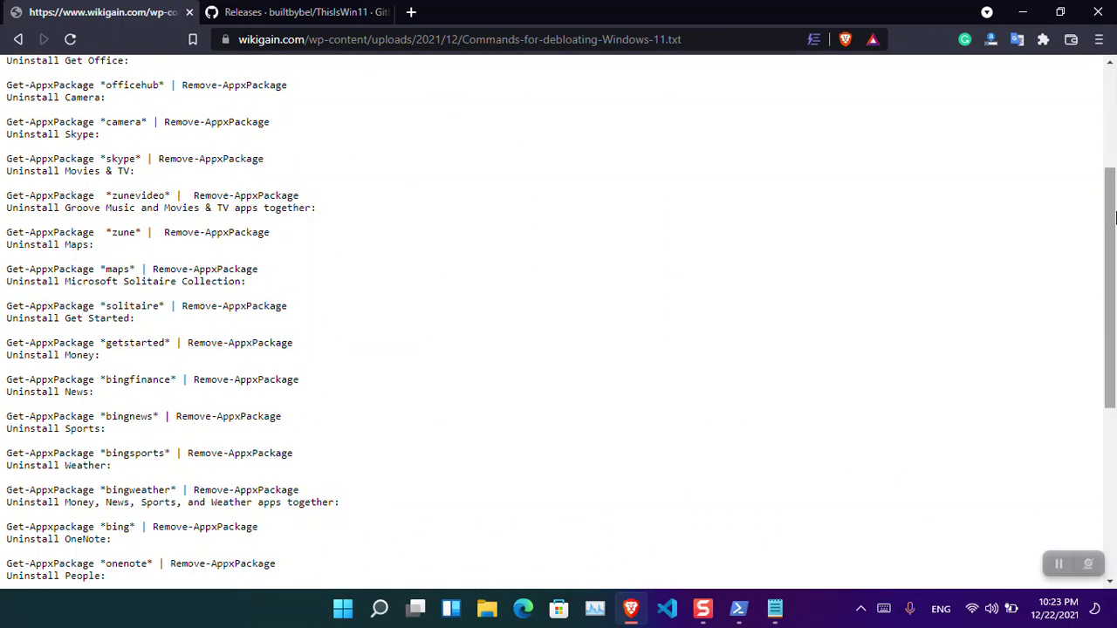
{"action": "left_click", "coordinate": [17, 40]}
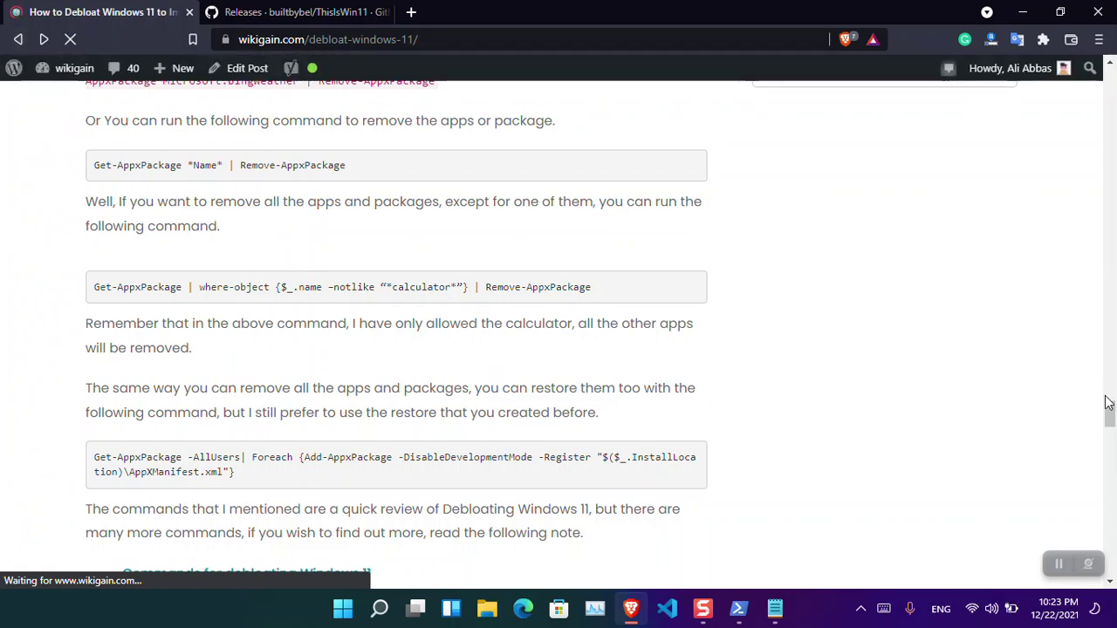
{"action": "left_click_drag", "start_coordinate": [1111, 416], "coordinate": [1110, 534]}
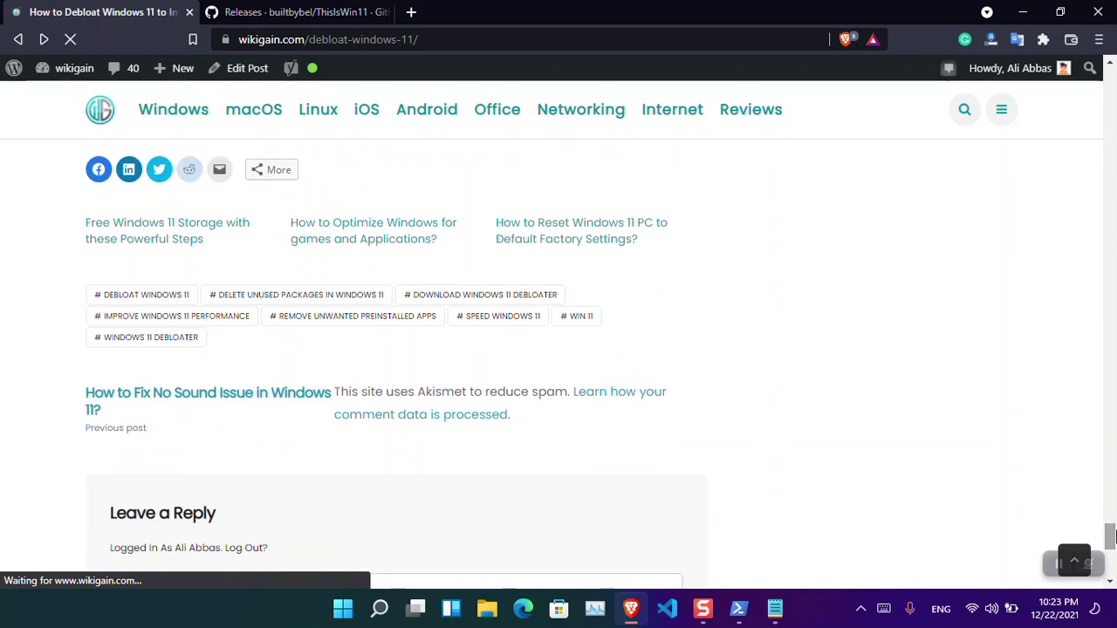